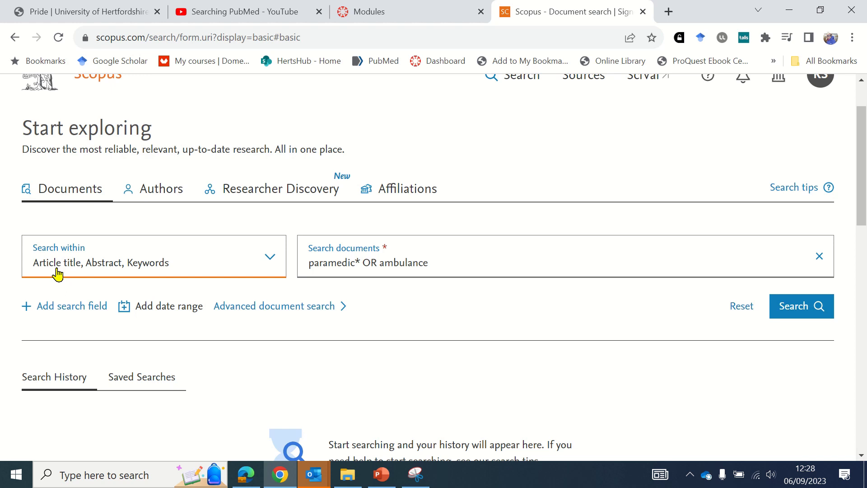
- Add a second search line: climate OR heat OR "extreme weather" OR "wild fires"
click(269, 266)
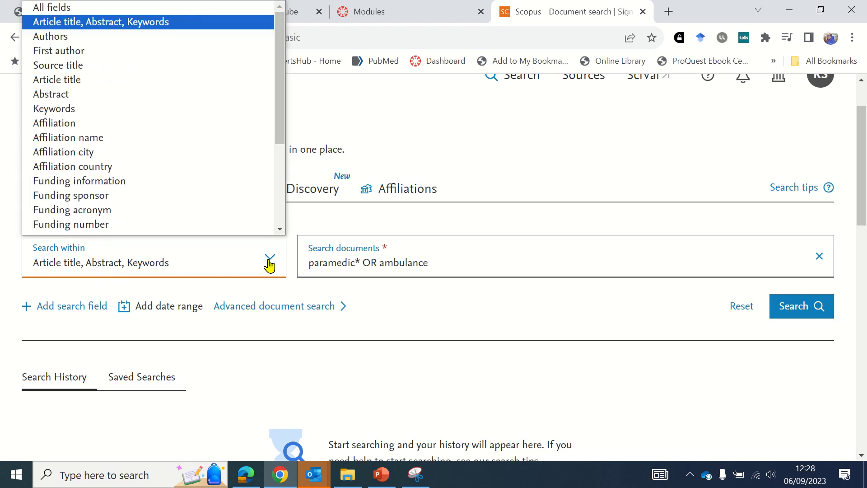
click(270, 266)
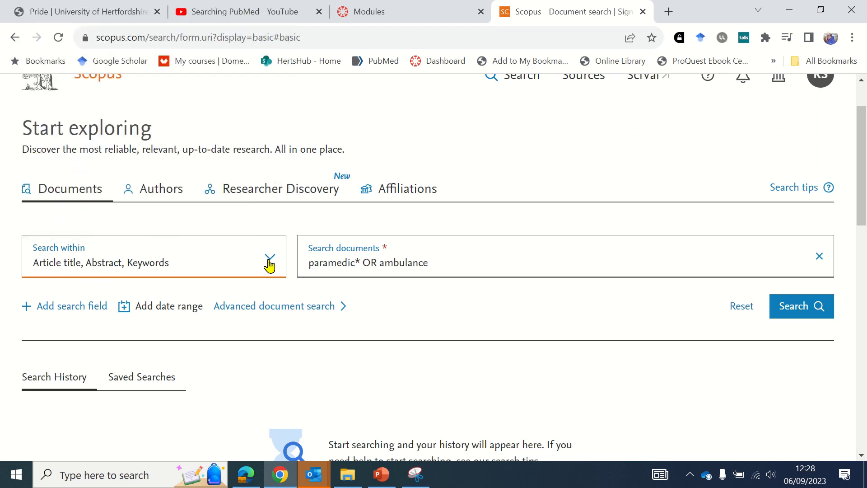
click(91, 310)
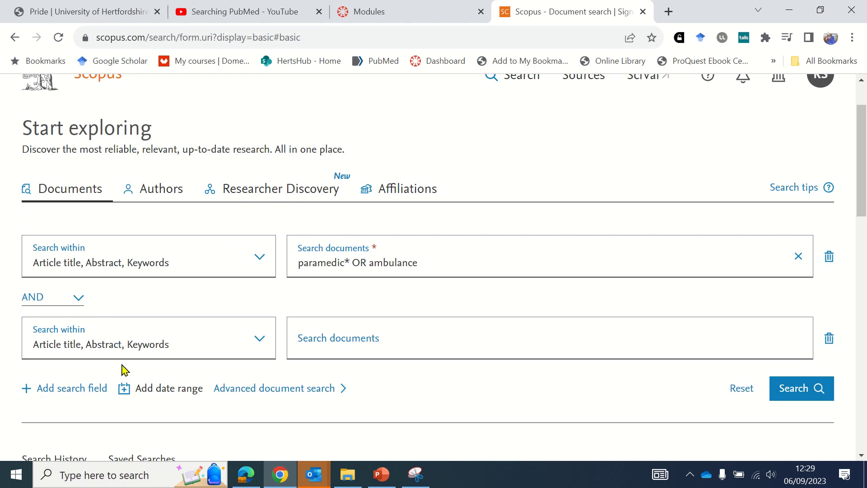
click(393, 346)
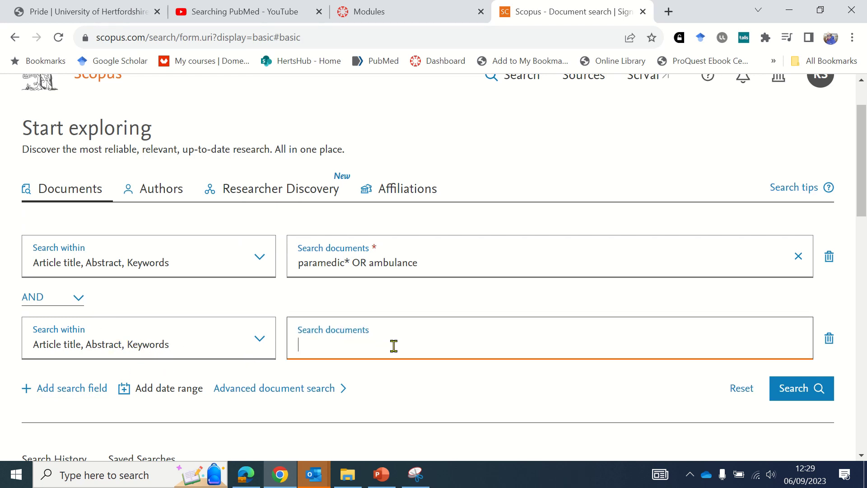
text(climate OR heat OR "extreme weather" OR "wild fires")
- Add a third line, Impact OR effect* OR demand, keeping AND as the operator
mouse_move(339, 12)
click(343, 27)
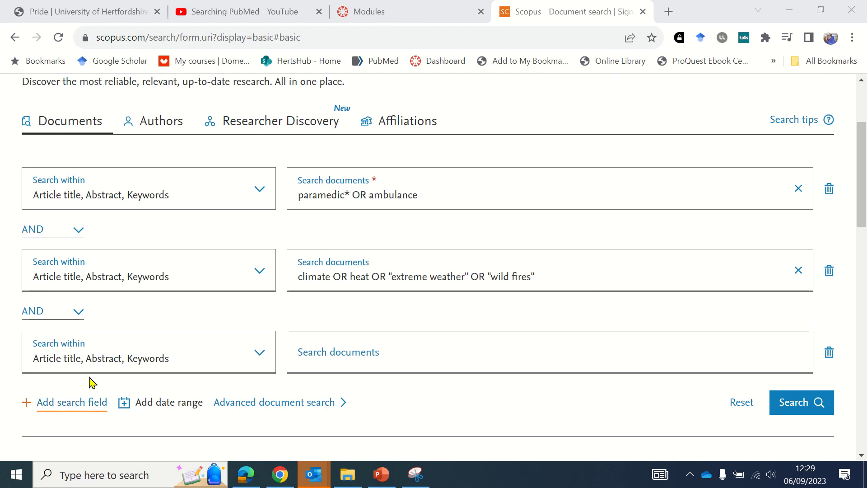
click(371, 361)
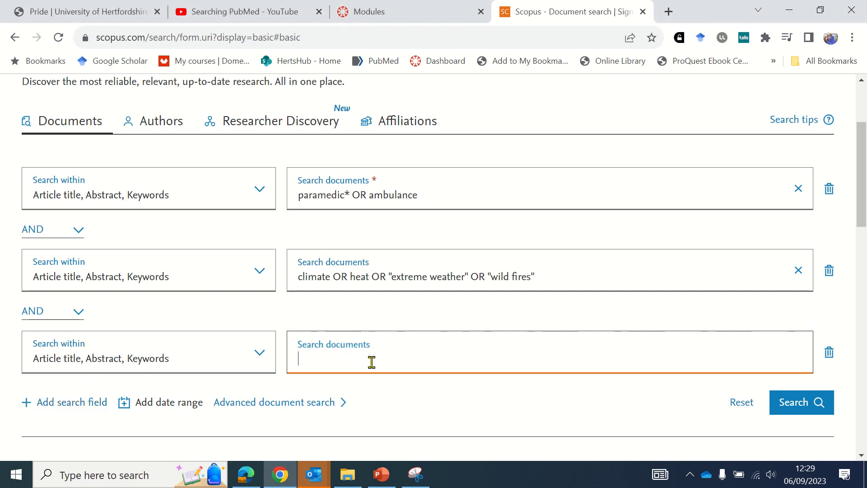
text(Impact OR effect* OR demand)
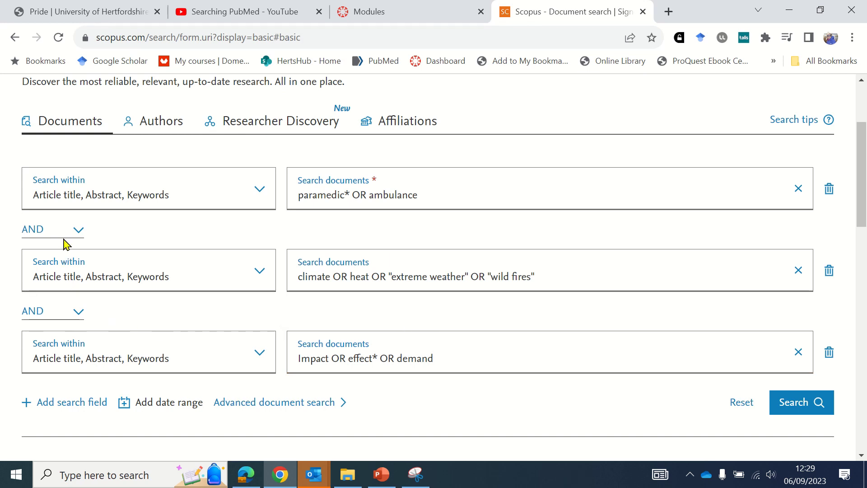
click(77, 233)
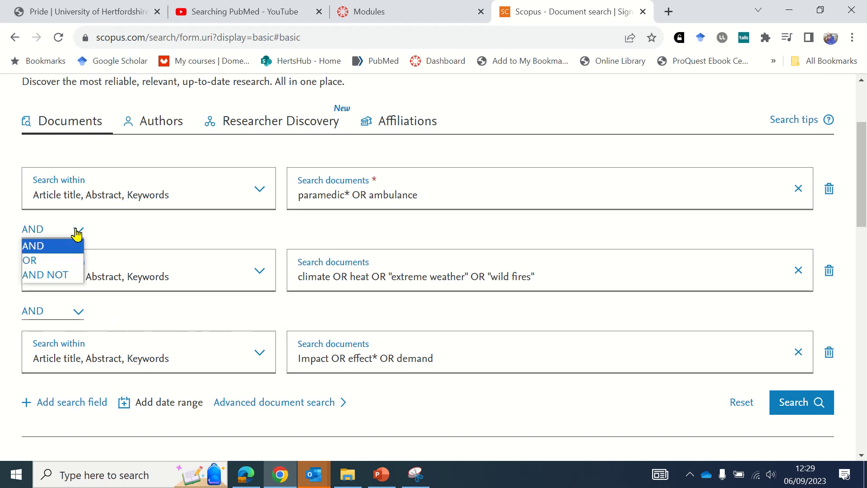
click(71, 250)
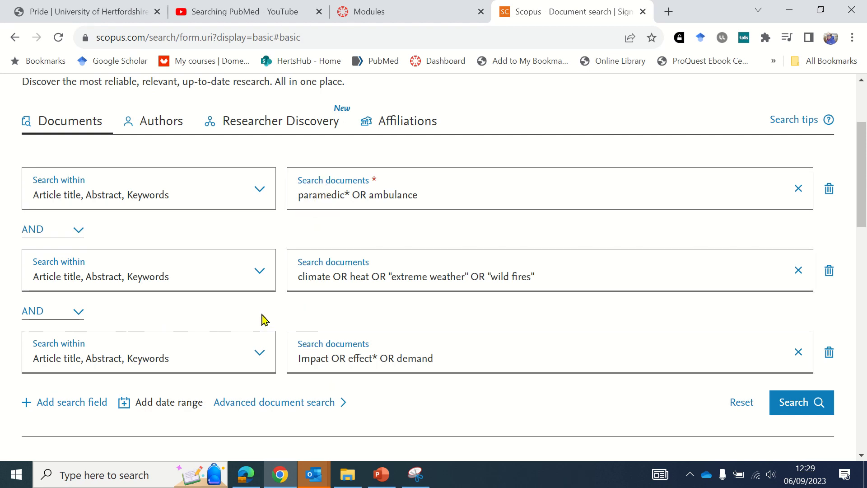
- Run the three-line AND search and highlight the 253 documents found count
click(794, 408)
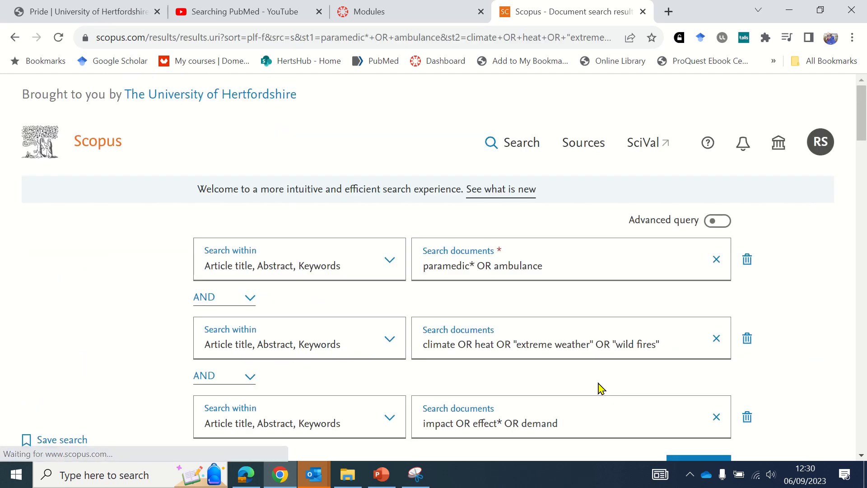
scroll(565, 380, down, 3)
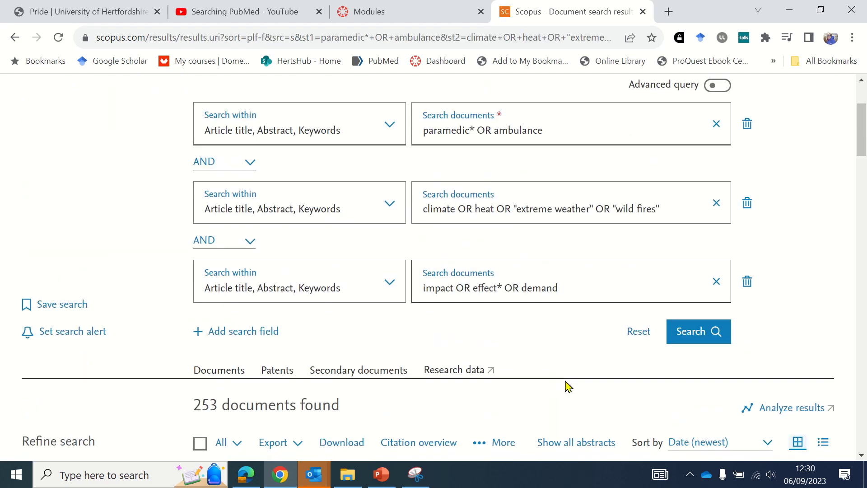
drag(194, 343, 216, 338)
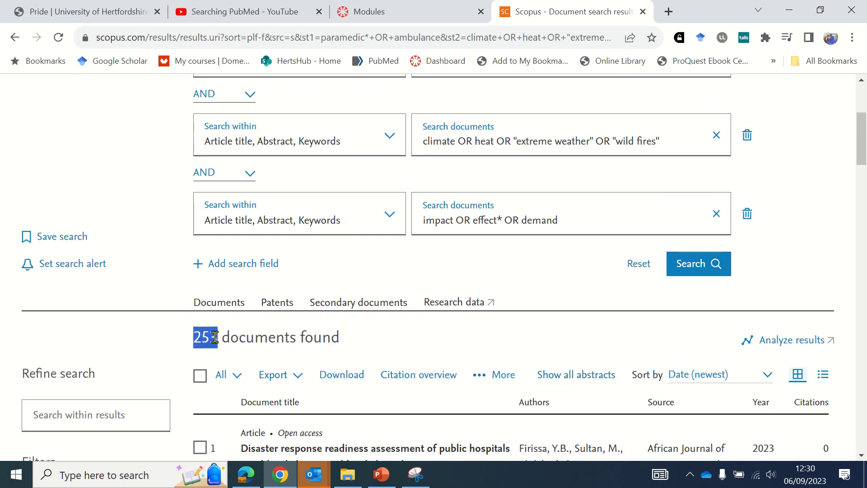
click(251, 341)
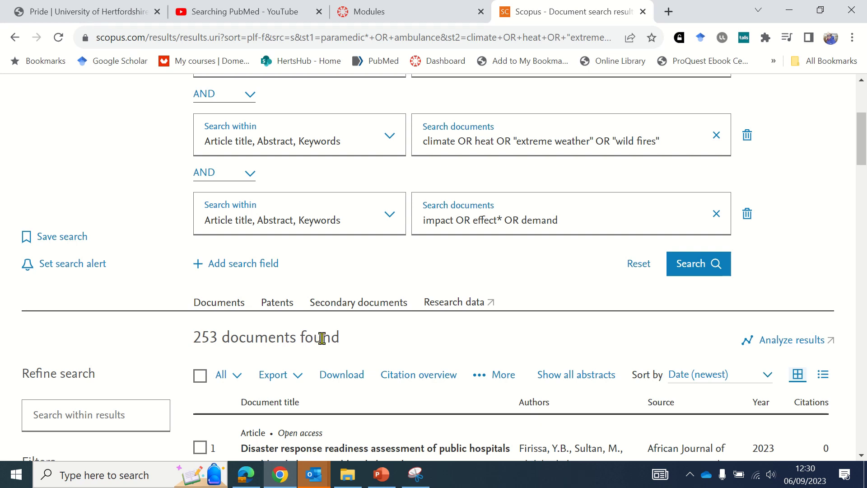
mouse_move(364, 9)
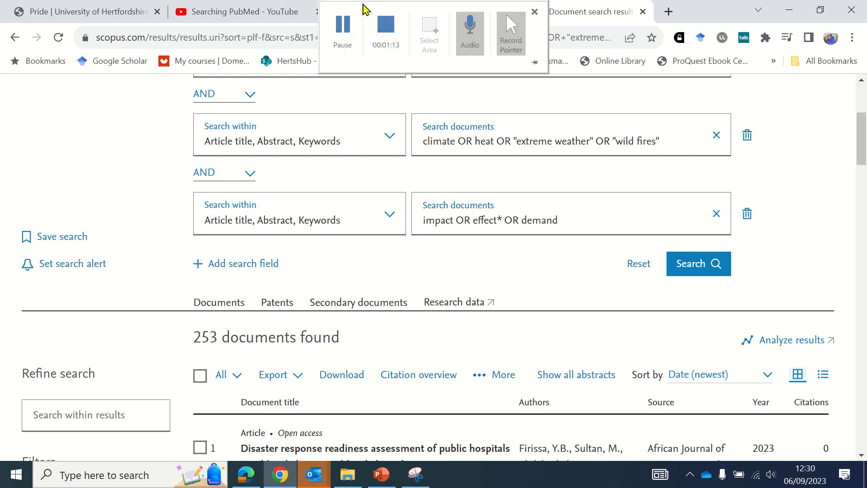
click(382, 30)
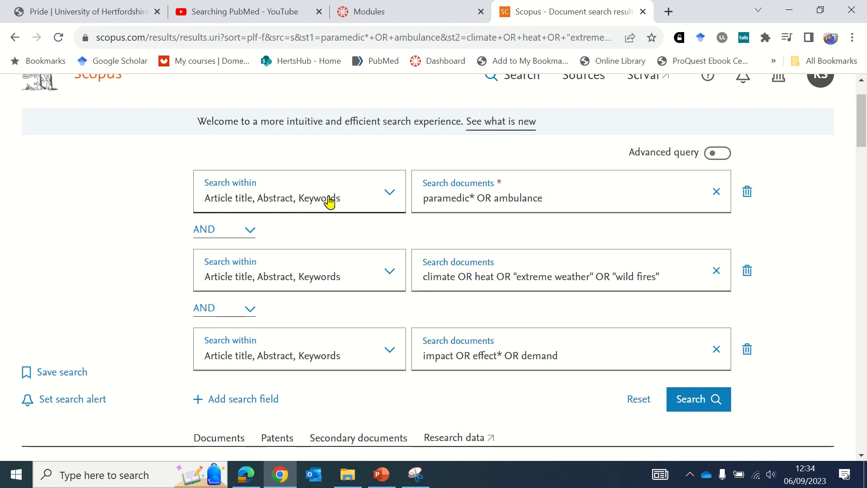
- Restrict the paramedic* OR ambulance line to Article title and rerun, giving 75 documents
click(330, 204)
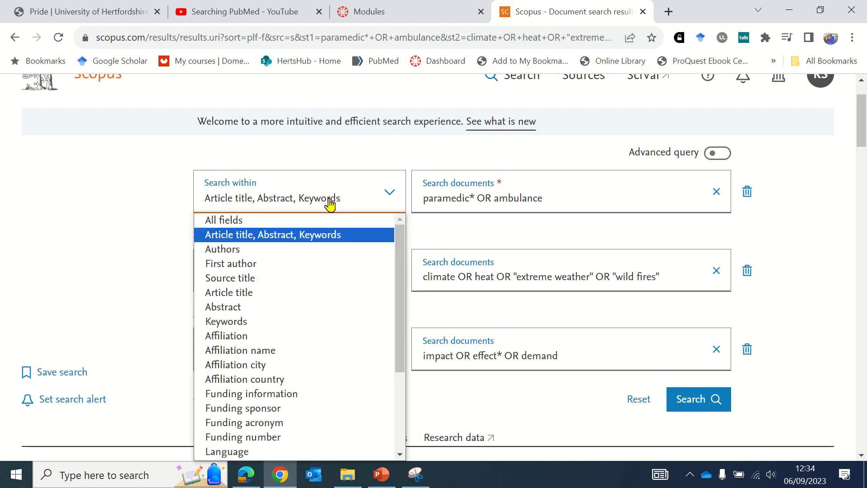
click(294, 293)
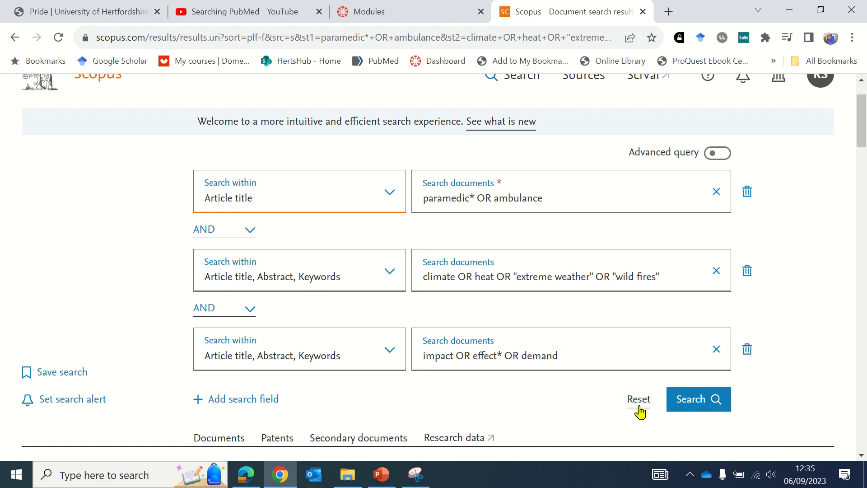
click(688, 411)
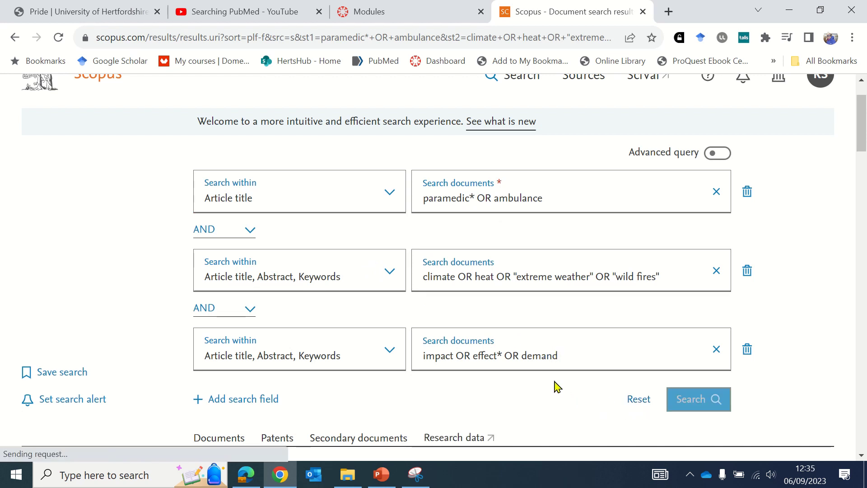
scroll(557, 383, down, 5)
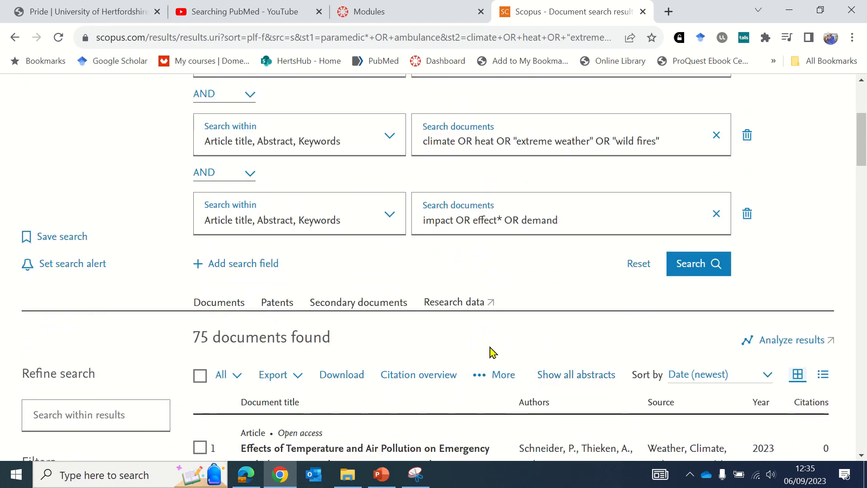
- Highlight the 75-document result count, then scroll to the filters
double_click(202, 202)
click(256, 208)
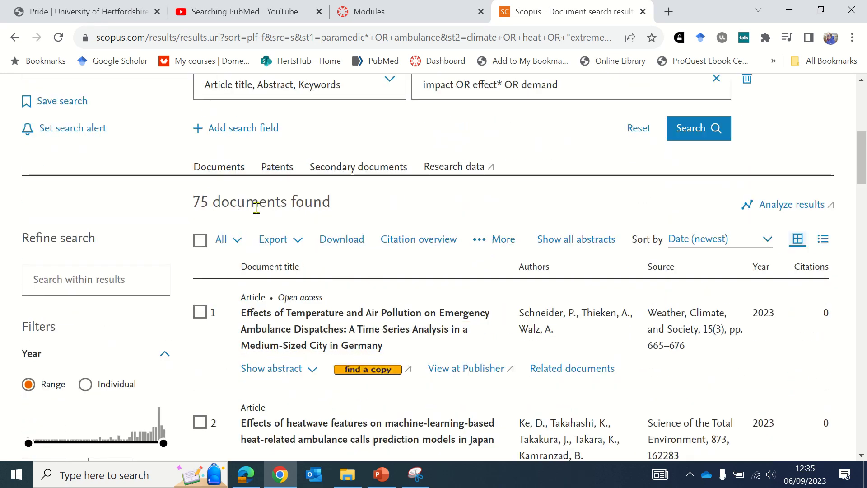
scroll(256, 208, up, 3)
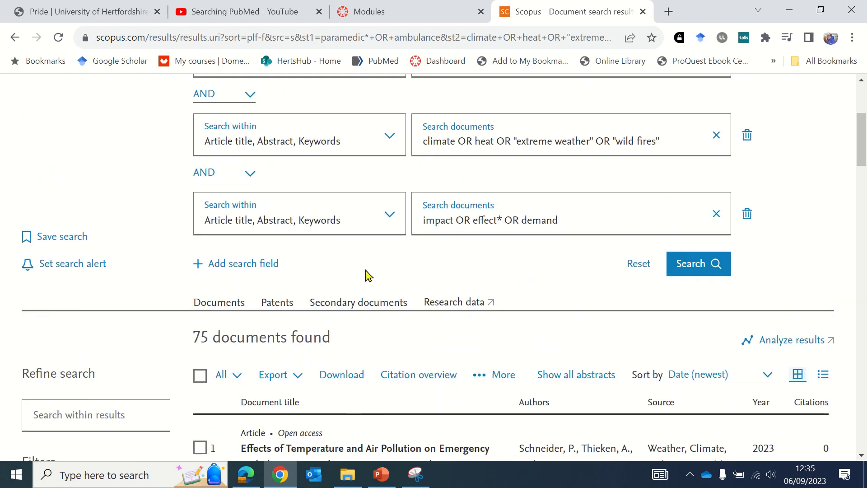
scroll(366, 273, down, 6)
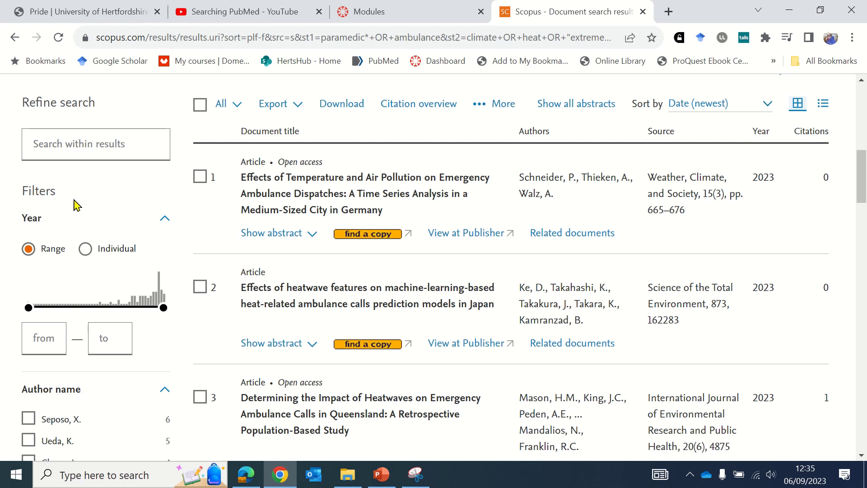
- Apply a 2013 to 2023 publication year range filter
click(43, 338)
text(2013)
click(129, 342)
text(2023)
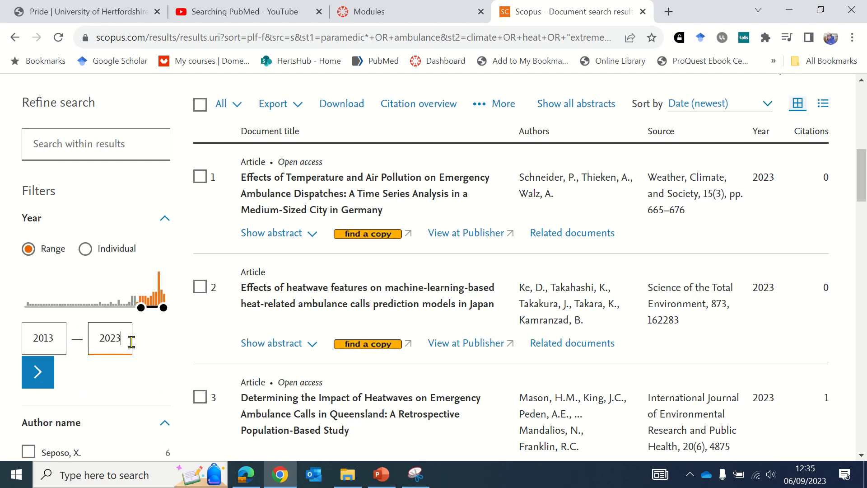
click(40, 374)
scroll(224, 382, up, 1)
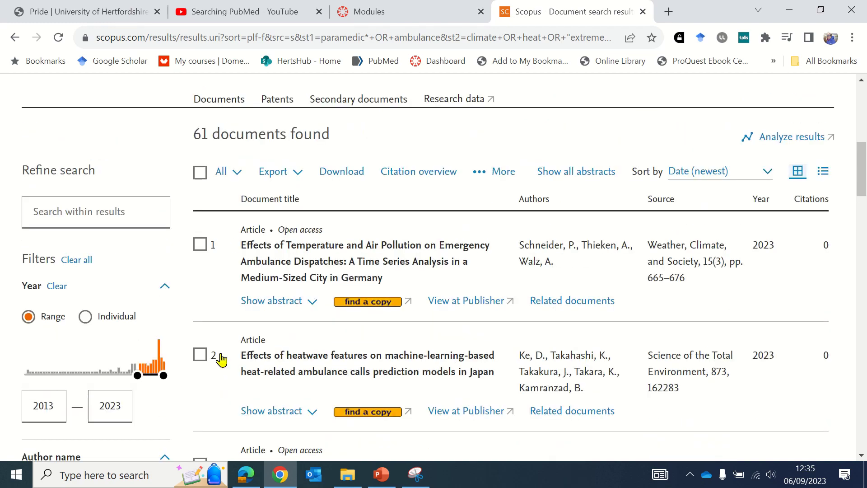
scroll(161, 310, down, 5)
scroll(161, 311, down, 1)
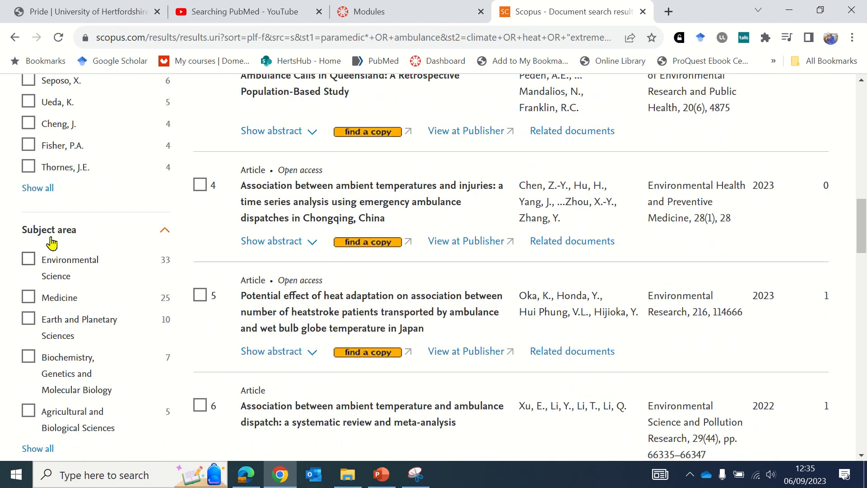
scroll(104, 245, down, 4)
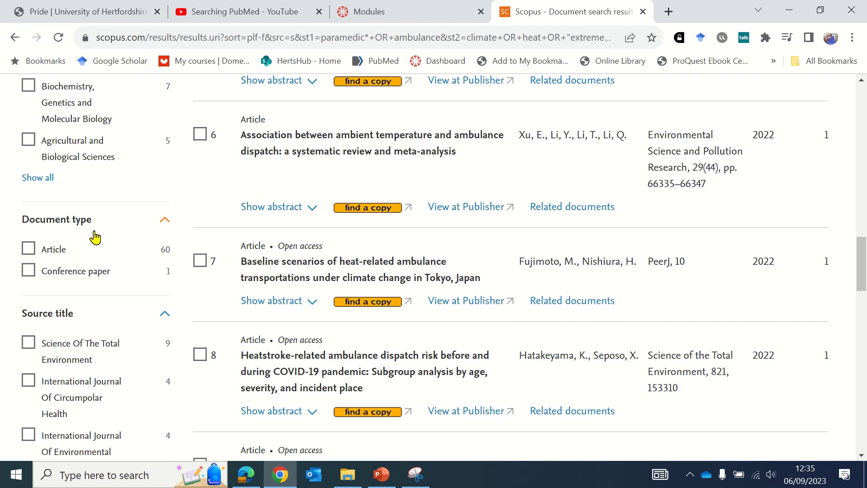
scroll(92, 232, down, 3)
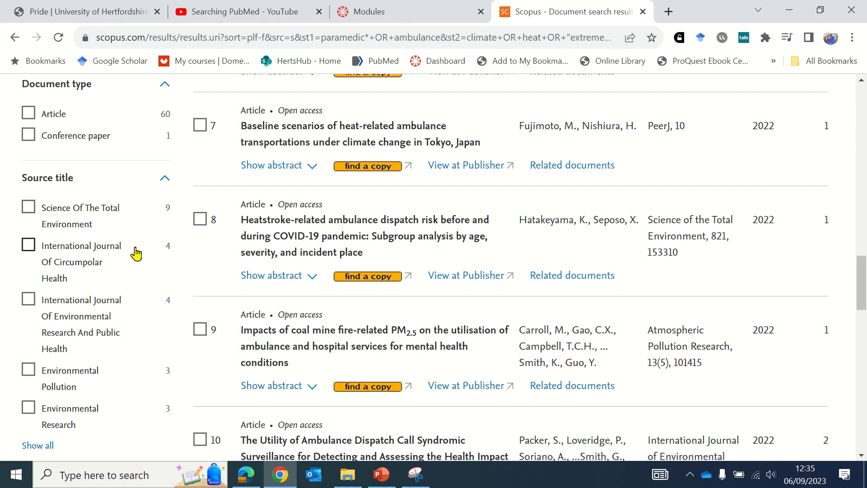
scroll(136, 254, down, 8)
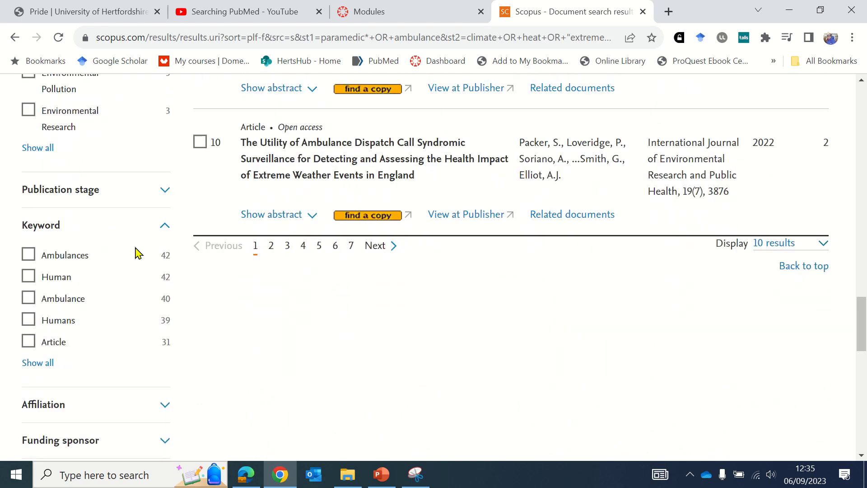
scroll(136, 253, down, 1)
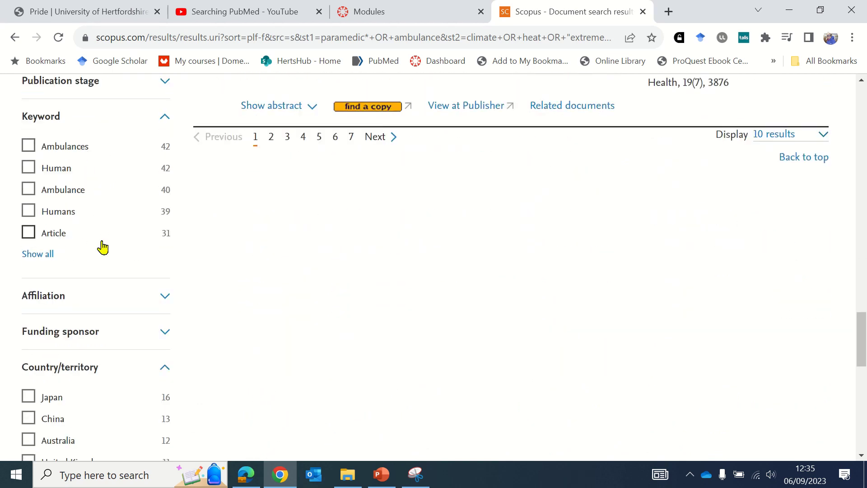
scroll(104, 247, down, 3)
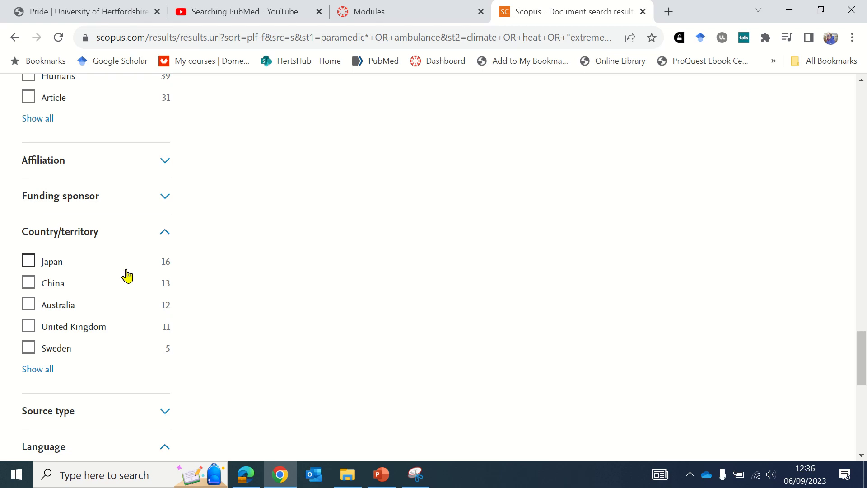
scroll(290, 306, up, 3)
scroll(290, 308, up, 6)
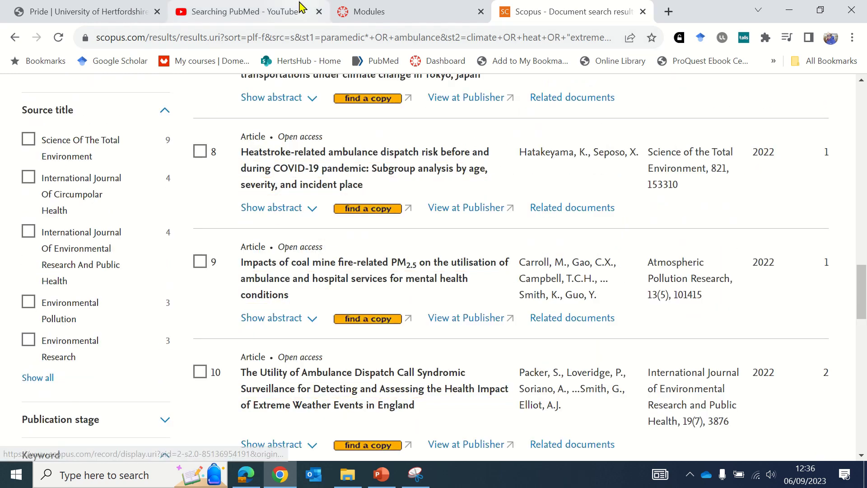
mouse_move(389, 14)
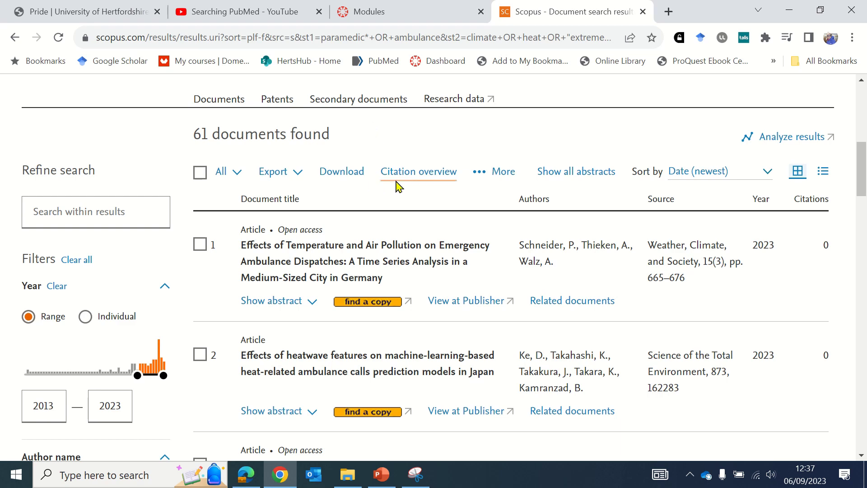
scroll(395, 186, down, 1)
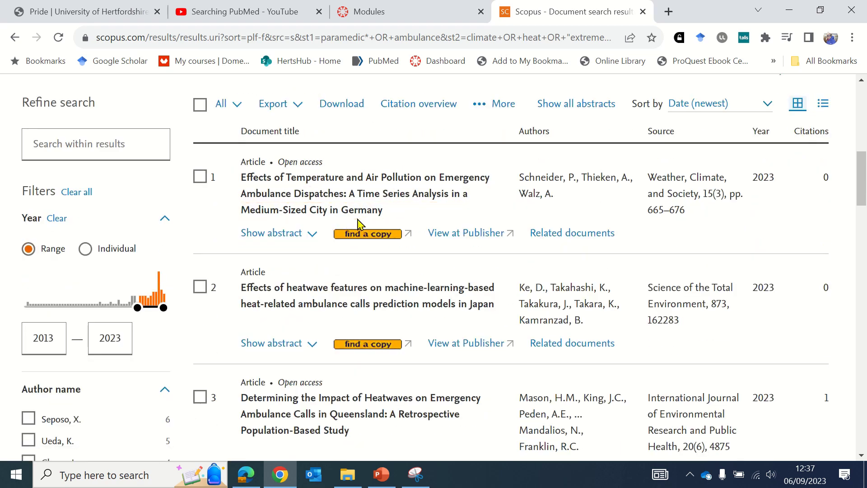
scroll(360, 223, down, 3)
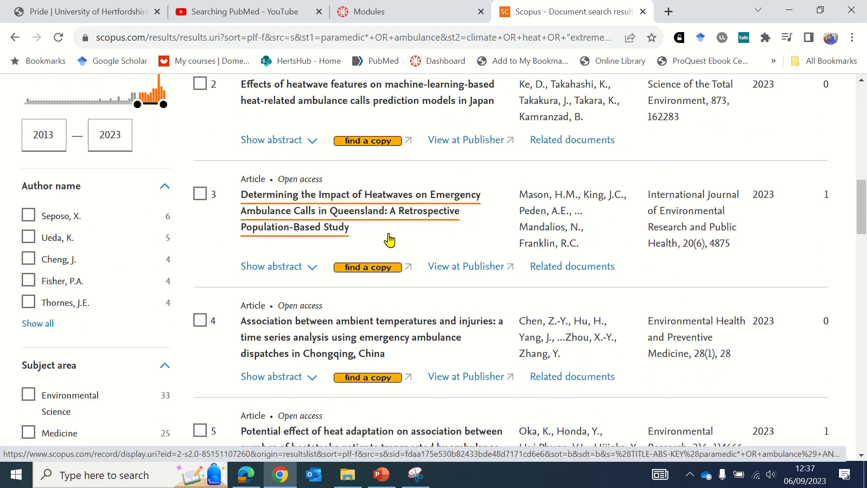
scroll(389, 239, down, 1)
scroll(390, 240, down, 2)
scroll(388, 241, down, 2)
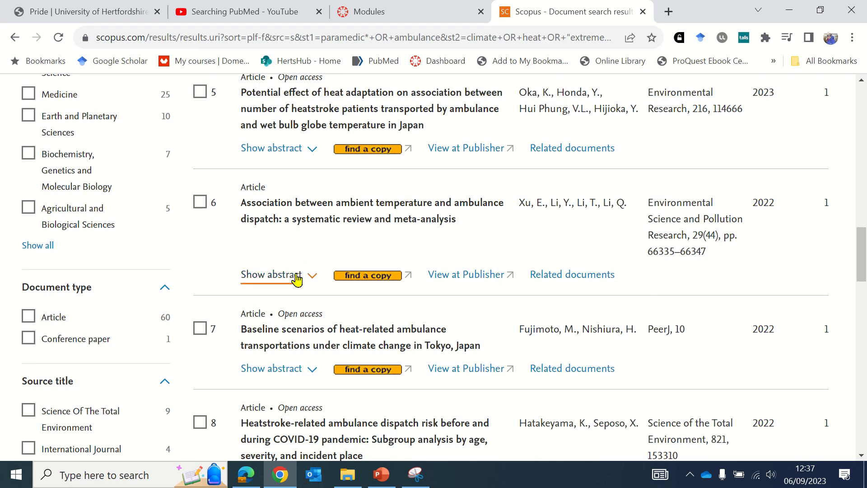
- Show and read the abstract of result 6, the ambient temperature and ambulance dispatch review
click(294, 275)
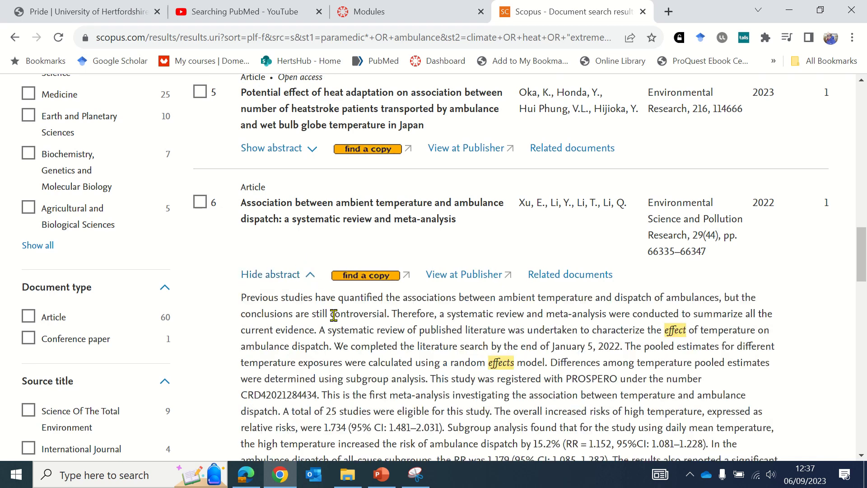
scroll(355, 324, down, 2)
scroll(357, 323, down, 1)
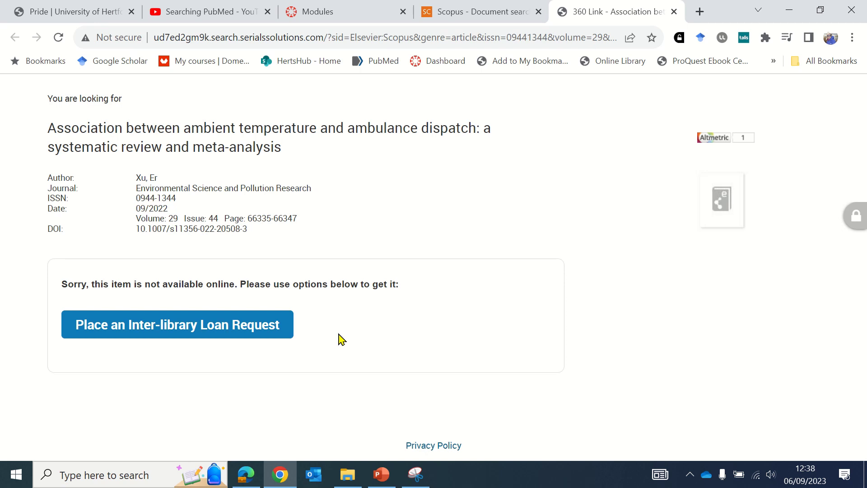
- Place an inter-library loan request for the review and accept the declaration
click(267, 331)
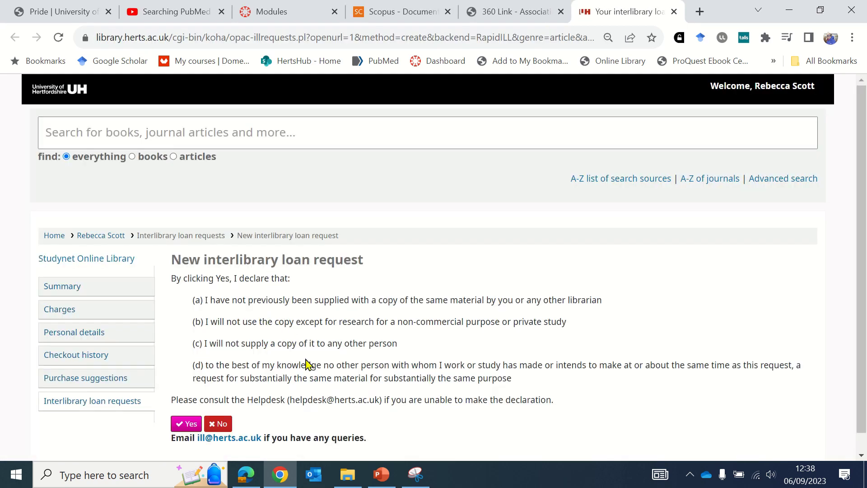
click(192, 429)
mouse_move(394, 18)
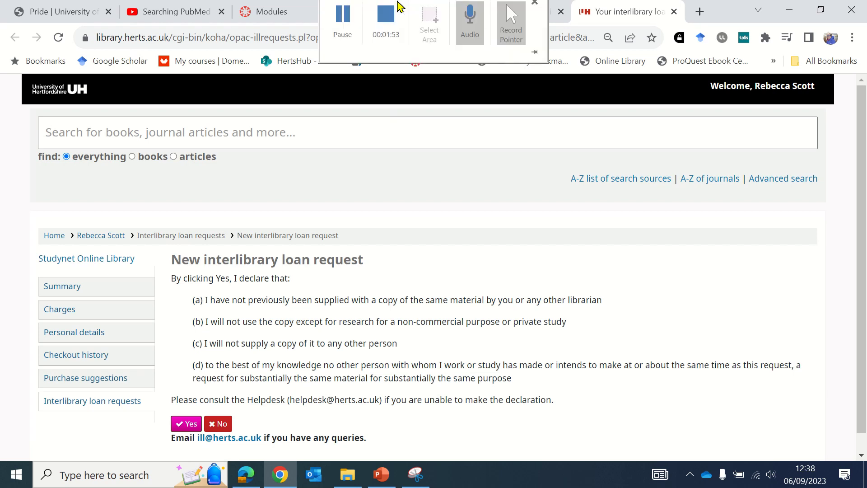
- Add a fourth AND line with the pasted UK terms plus OR europe, and rerun
click(383, 33)
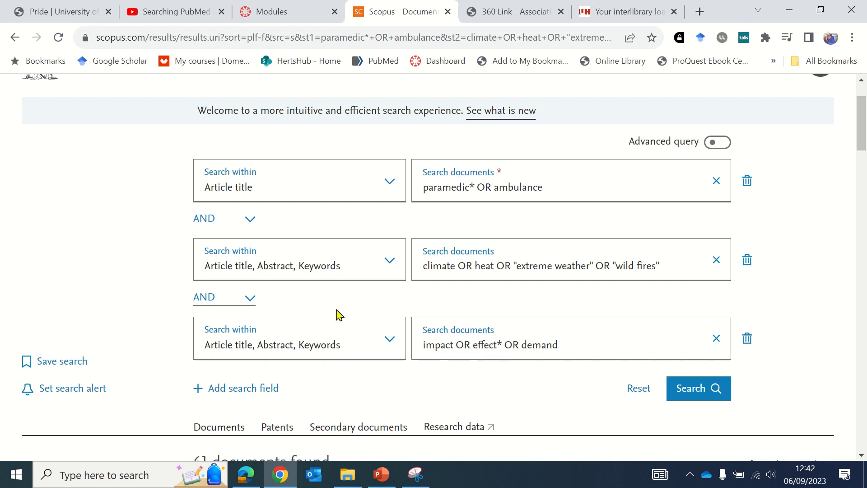
scroll(393, 343, down, 1)
click(265, 325)
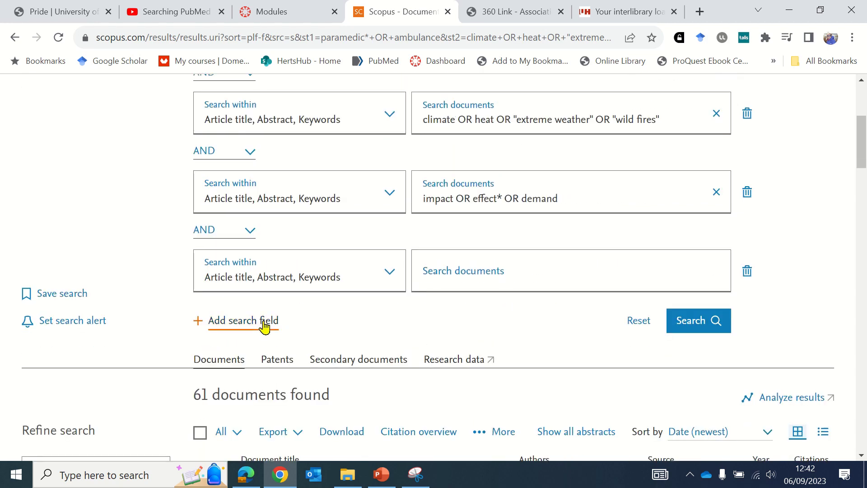
drag(500, 276, 508, 260)
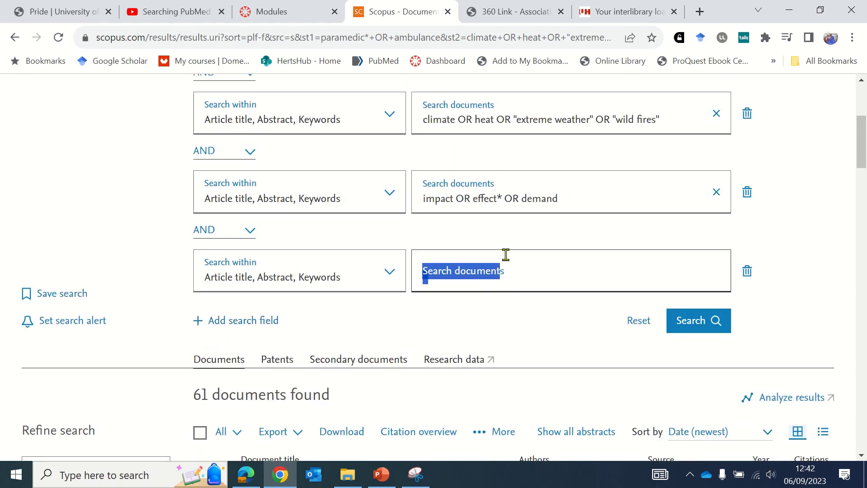
click(515, 276)
key(ctrl+v)
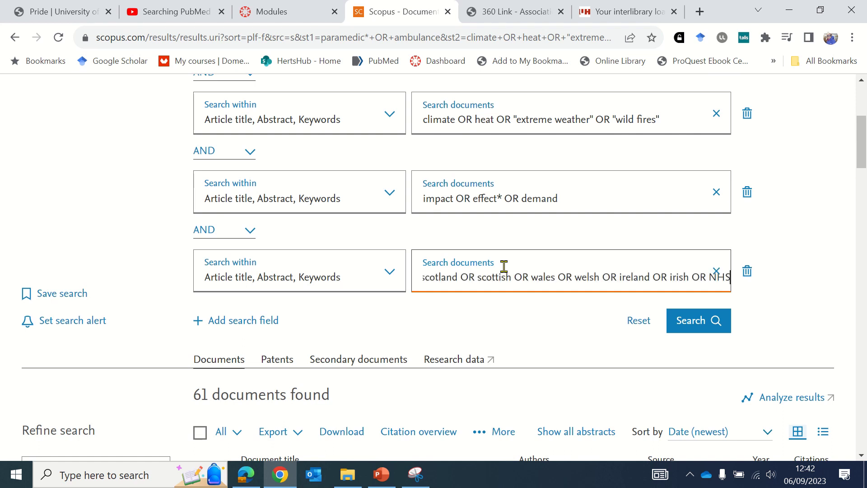
text(OR)
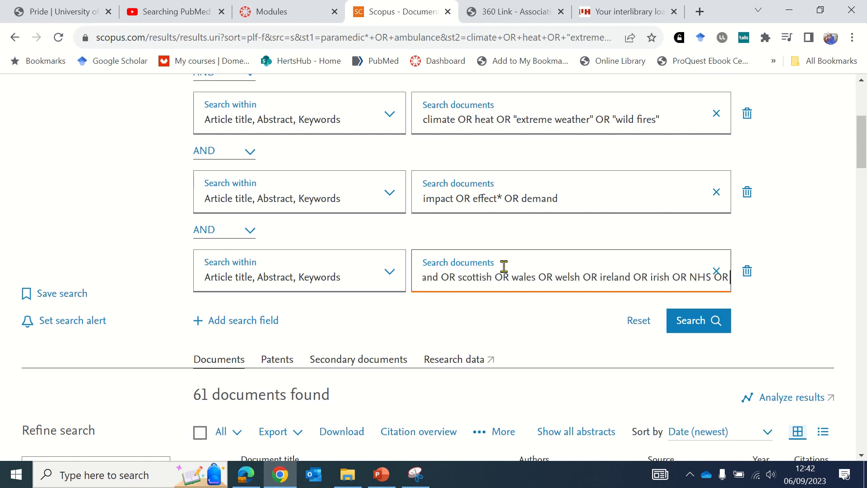
text( europe*)
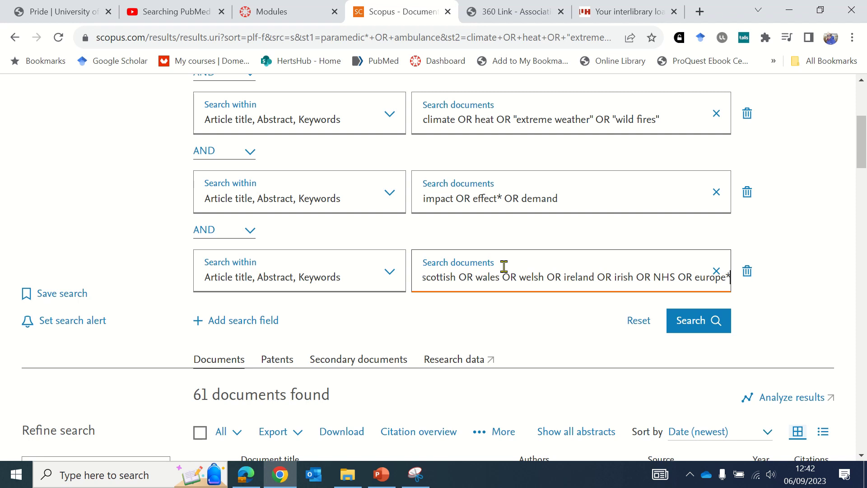
click(555, 312)
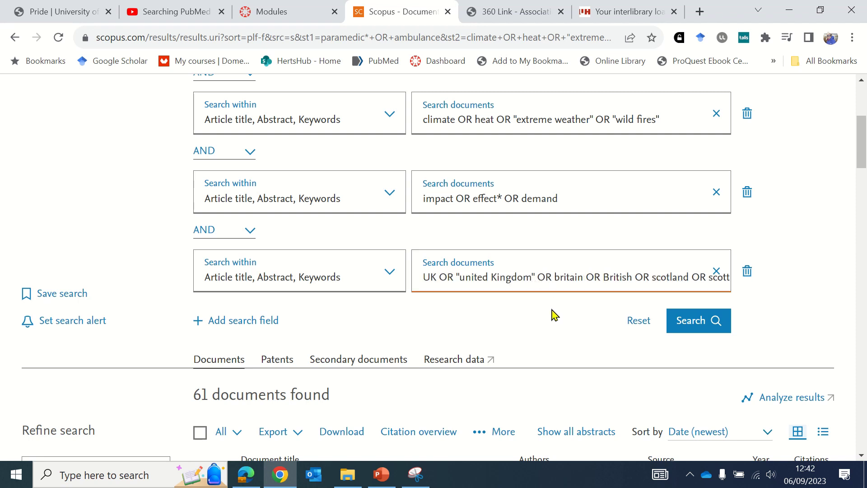
click(705, 327)
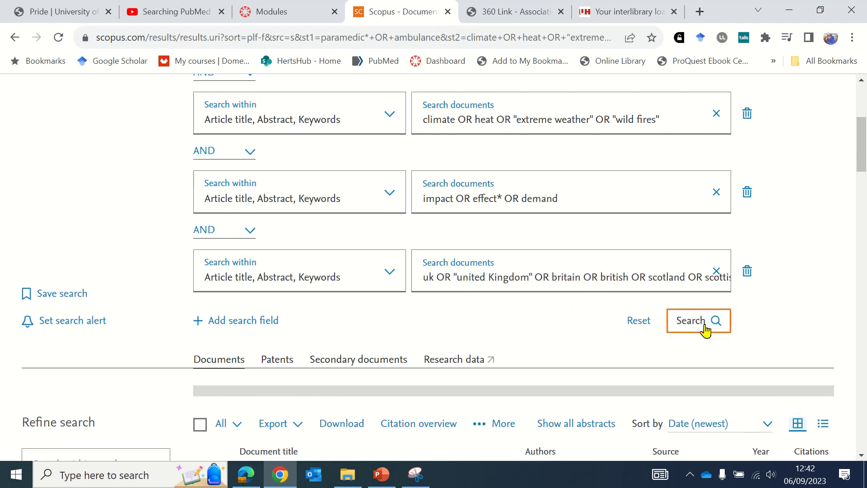
- Scroll through the 7 UK results down to result 4, the London extreme temperatures study
scroll(592, 327, down, 2)
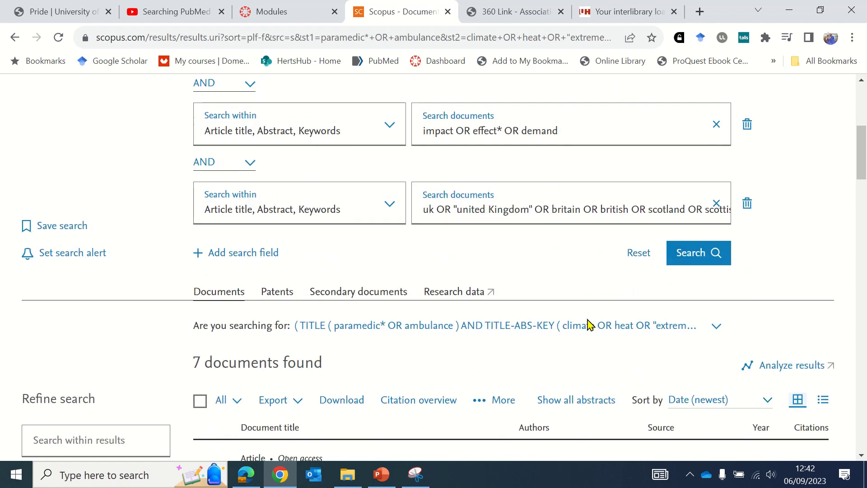
scroll(604, 350, down, 2)
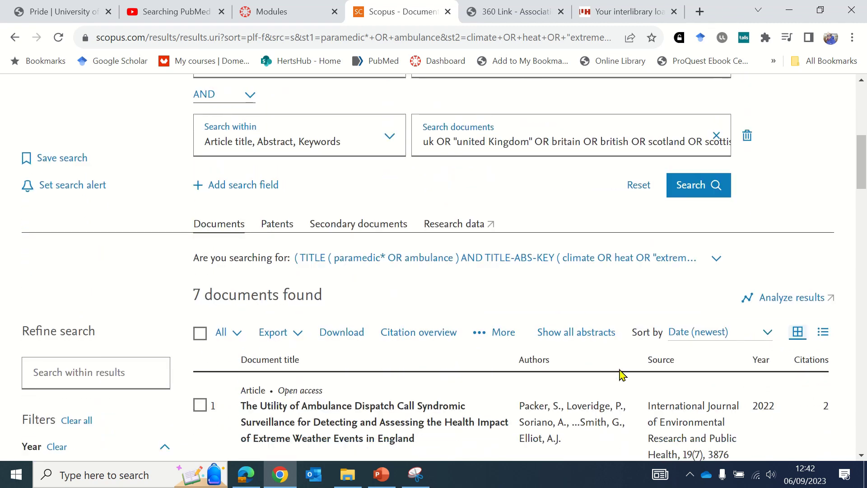
scroll(622, 375, down, 5)
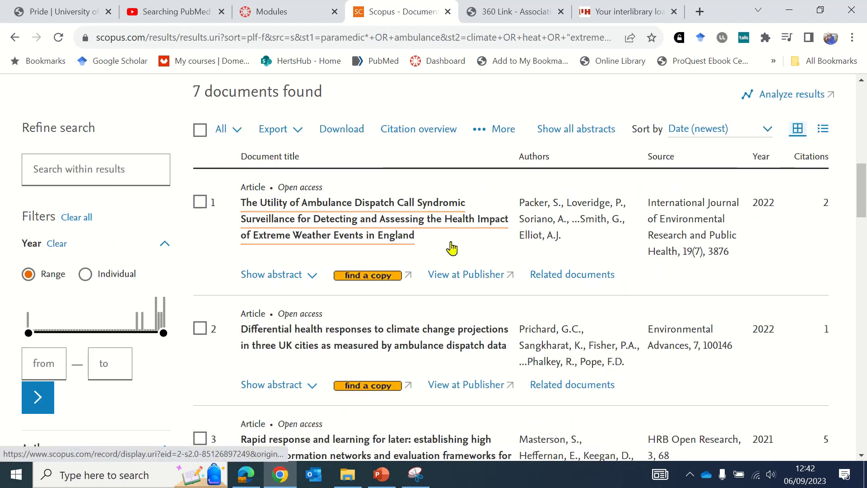
scroll(473, 248, down, 2)
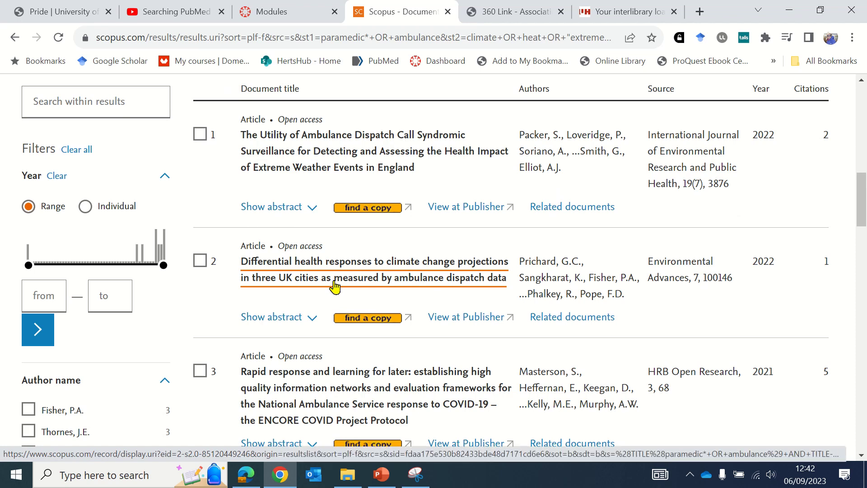
scroll(335, 286, down, 4)
scroll(354, 287, down, 2)
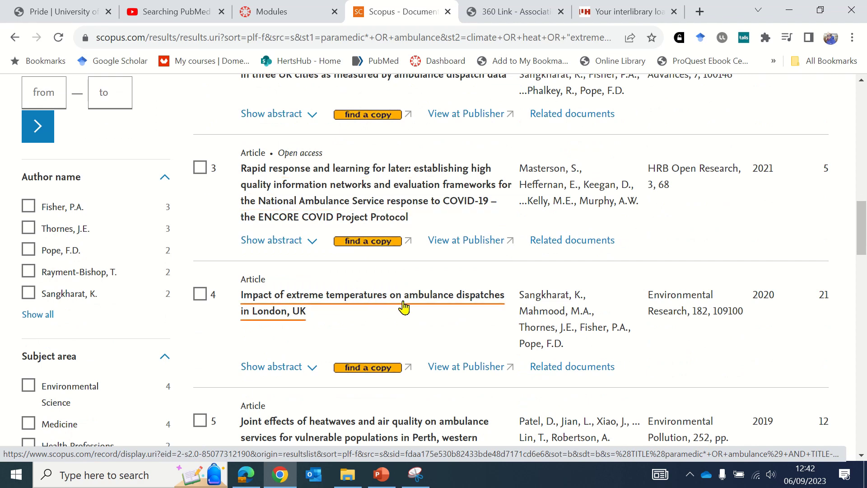
scroll(408, 307, down, 1)
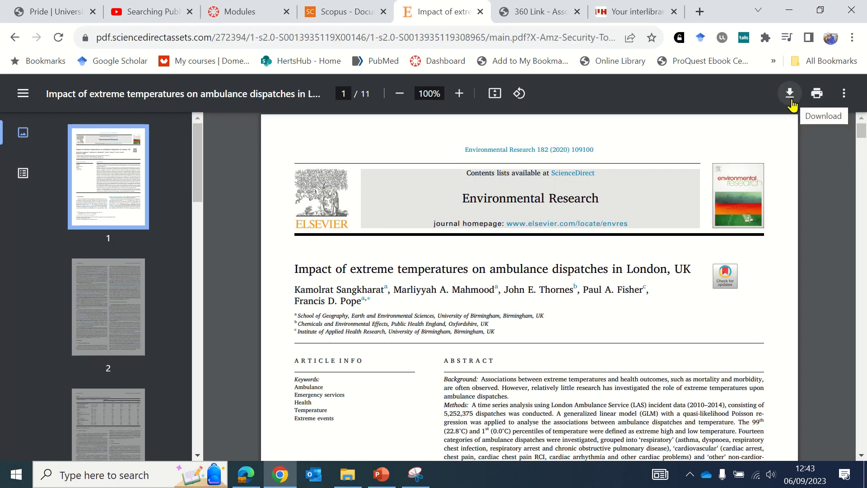
- Open the ScienceDirect PDF of the London extreme temperatures ambulance dispatch study
mouse_move(400, 29)
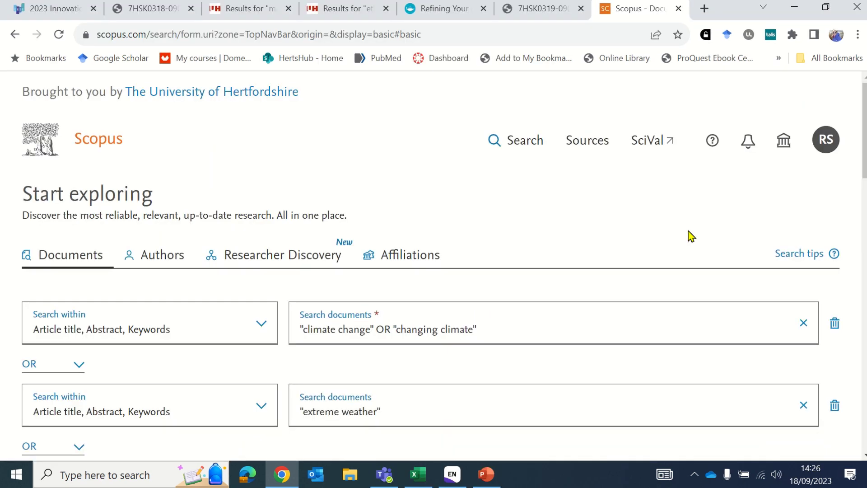
scroll(691, 236, down, 3)
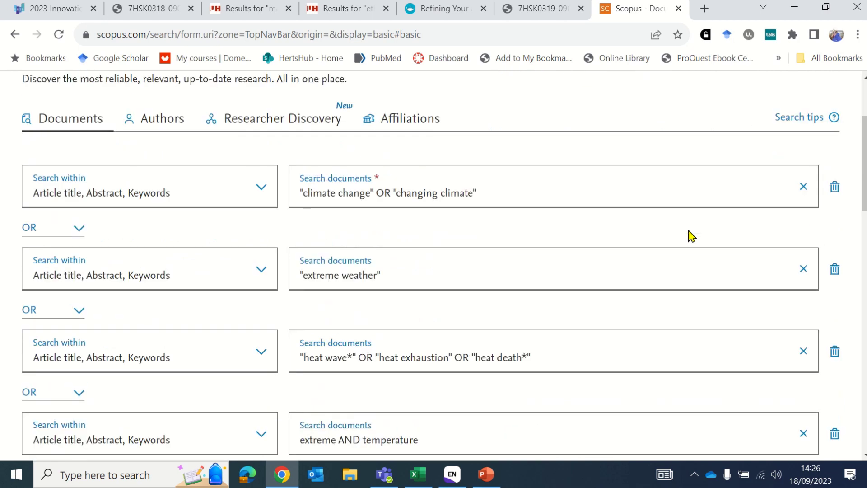
scroll(692, 236, down, 2)
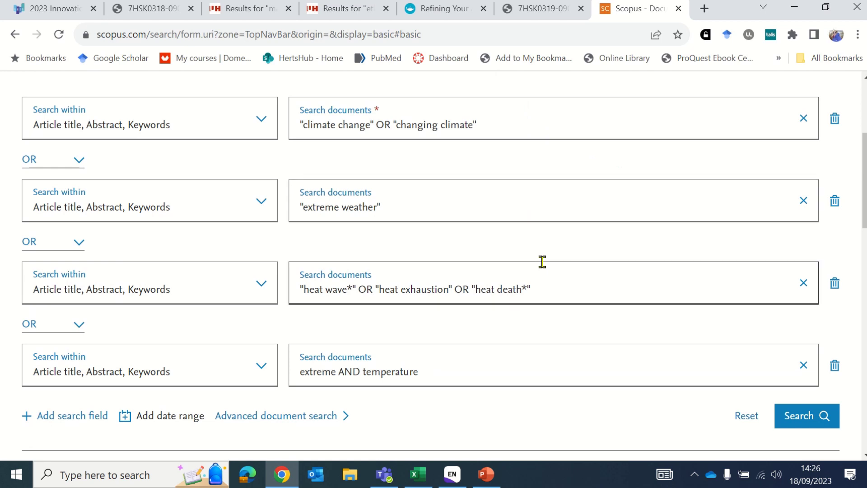
scroll(546, 266, up, 1)
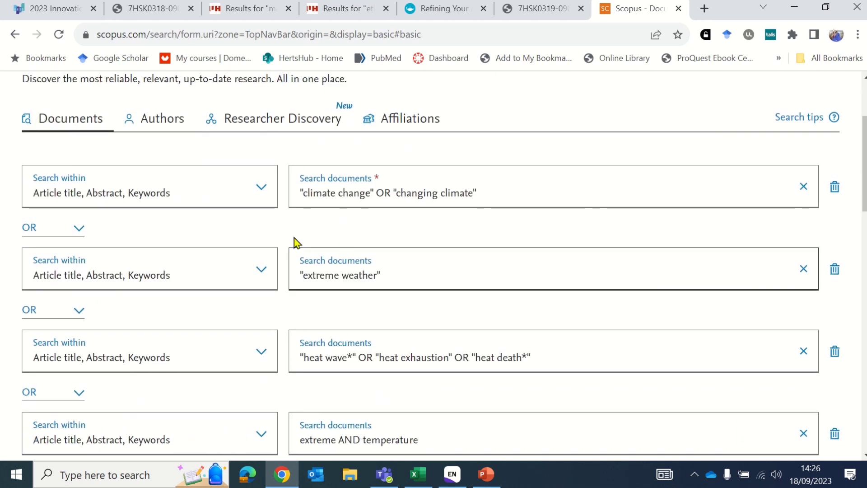
click(71, 232)
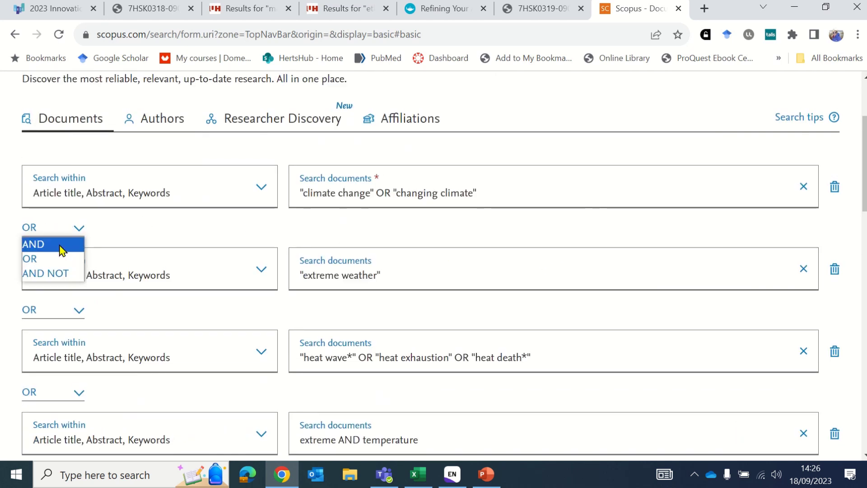
click(59, 246)
click(80, 233)
click(58, 258)
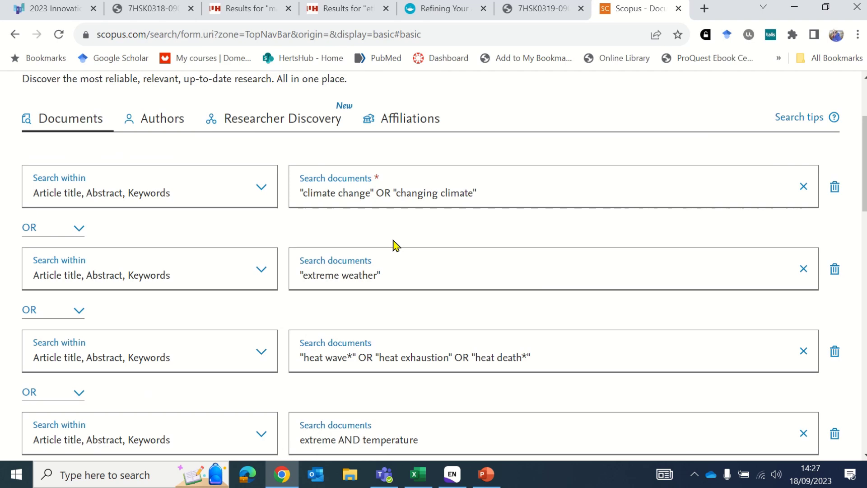
scroll(396, 245, down, 1)
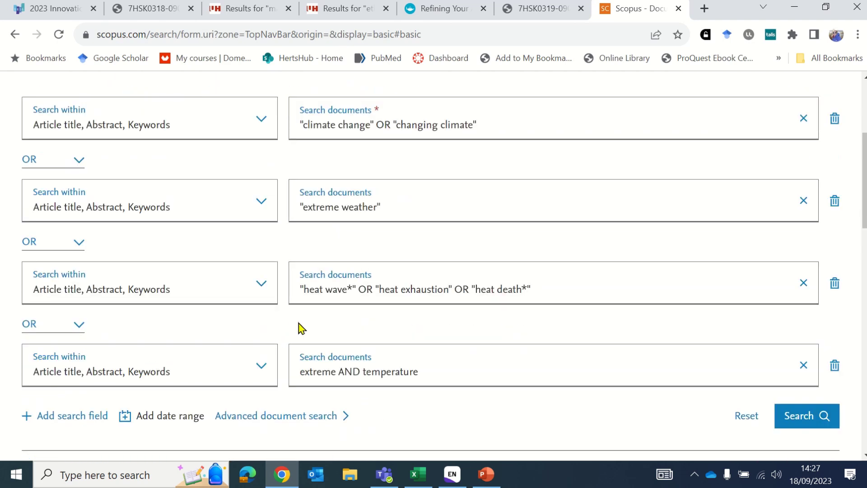
scroll(300, 325, down, 1)
click(72, 347)
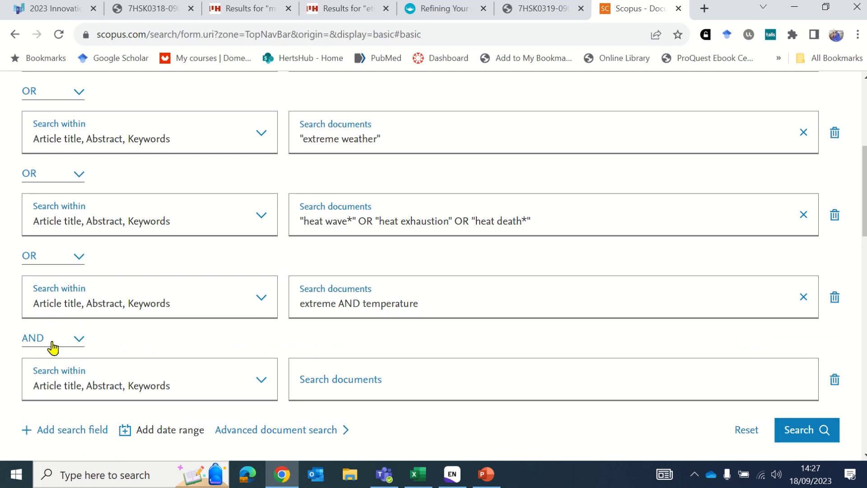
click(835, 379)
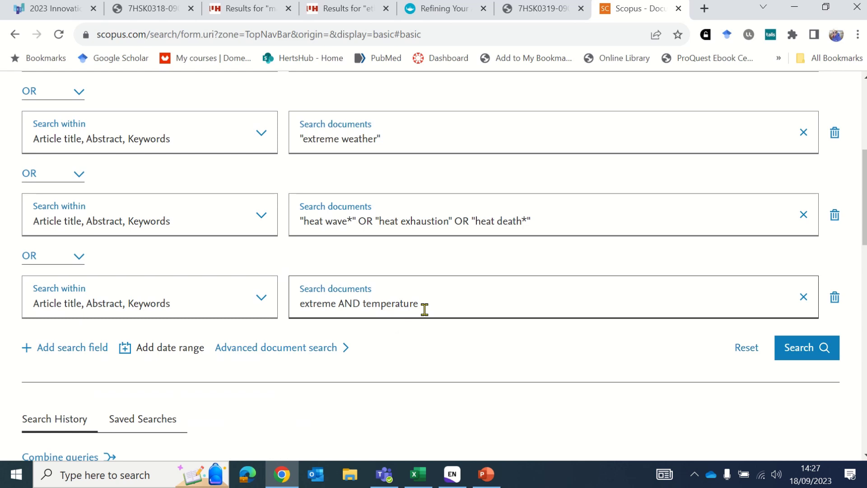
- Limit the extreme AND temperature line to Article title and rerun, getting 462,767 documents
click(261, 309)
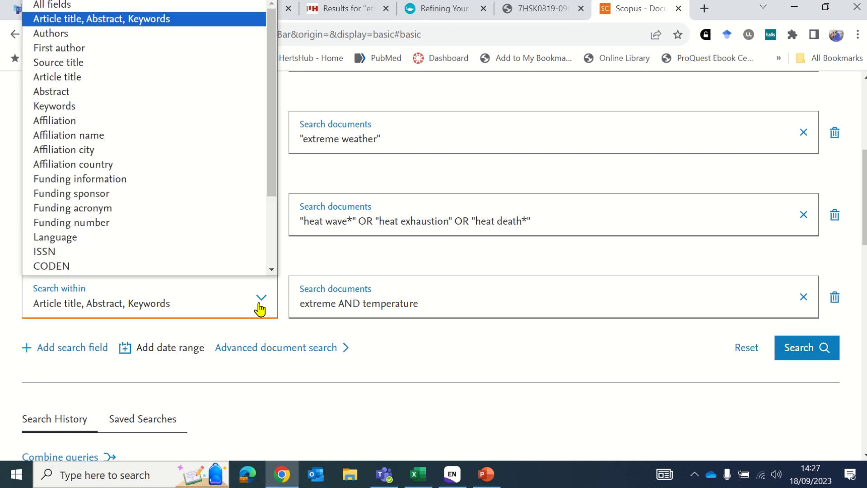
scroll(219, 251, down, 1)
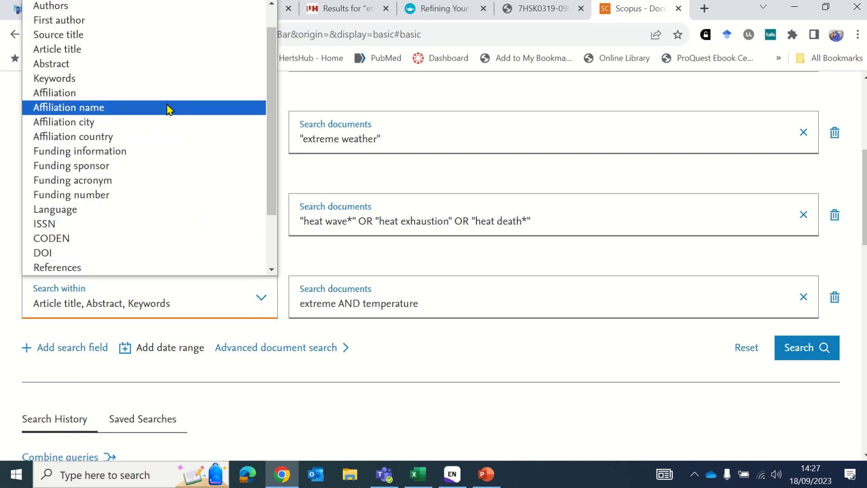
click(159, 54)
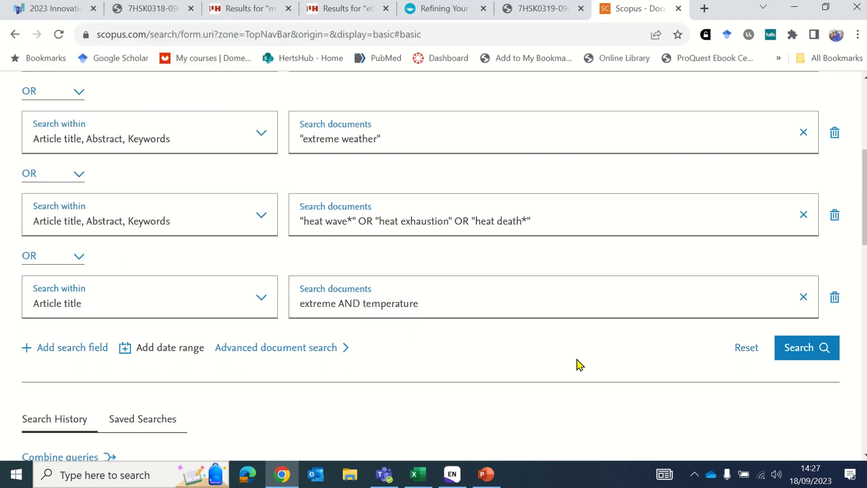
click(813, 350)
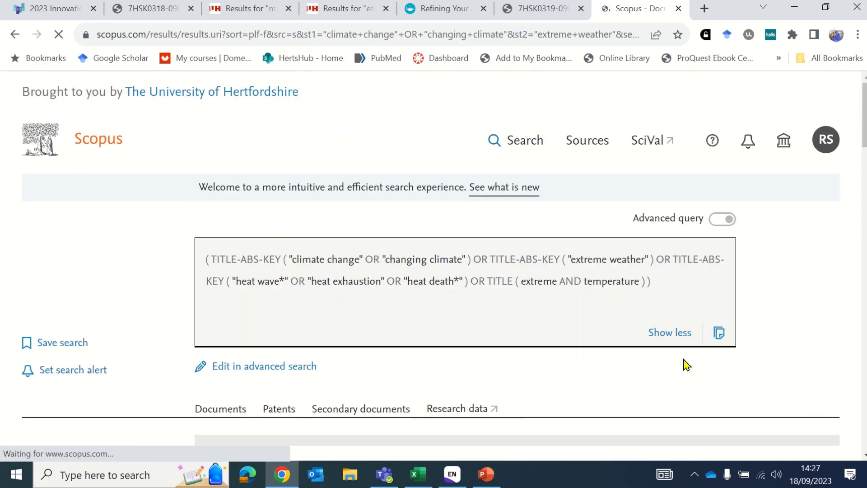
scroll(685, 364, down, 1)
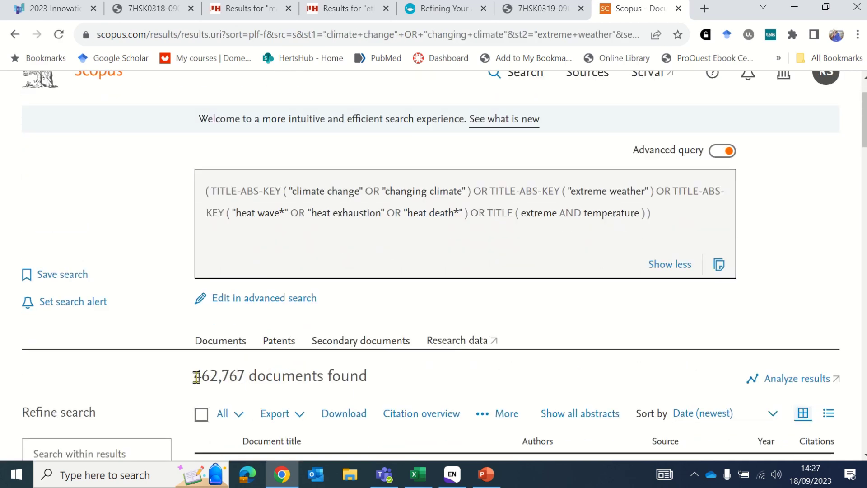
drag(195, 377, 239, 377)
click(328, 379)
scroll(485, 379, up, 1)
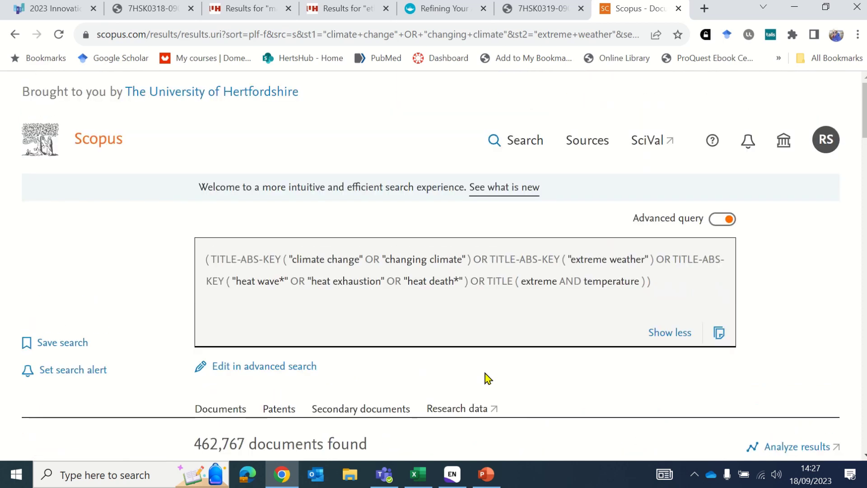
- Return to the search form and tick searches 5, 9 and 14 in Search History
click(530, 145)
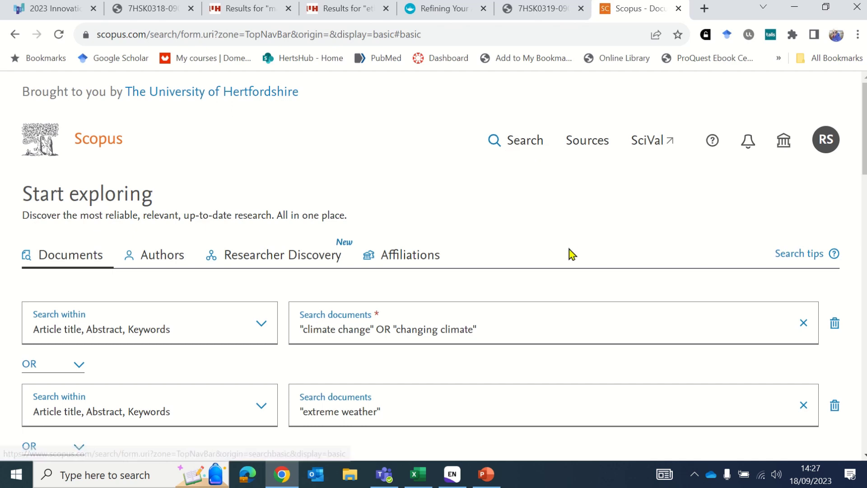
scroll(567, 251, down, 1)
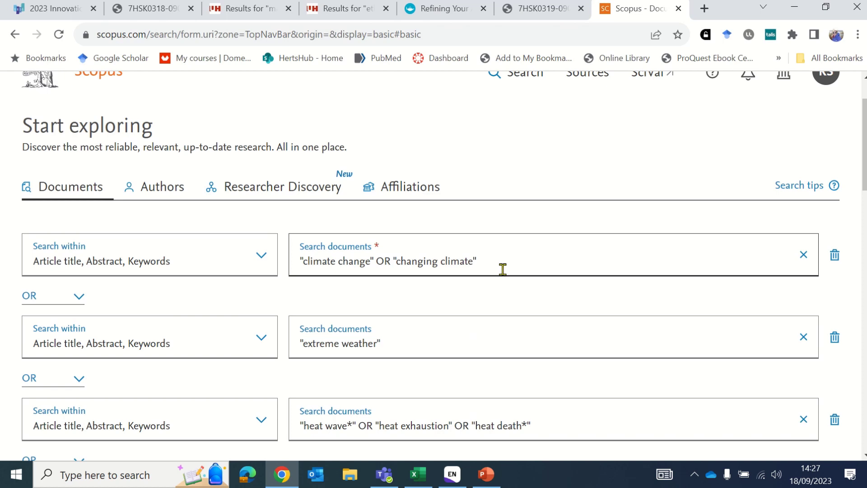
scroll(503, 269, down, 9)
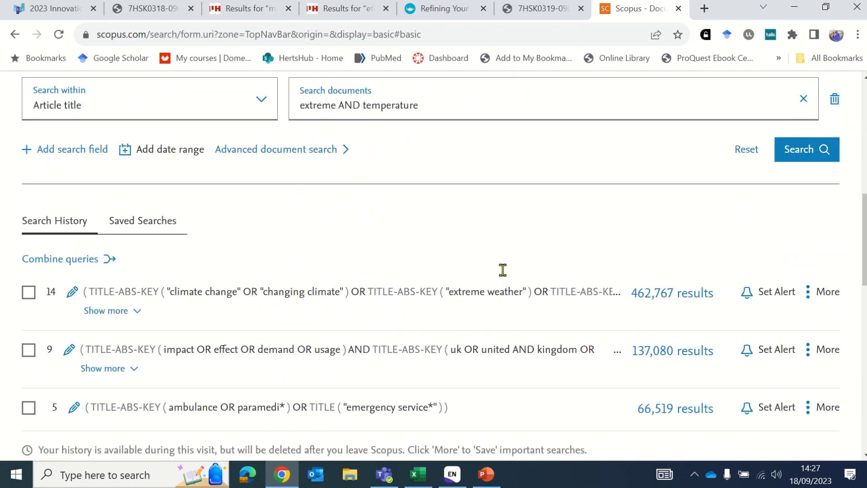
scroll(505, 275, down, 1)
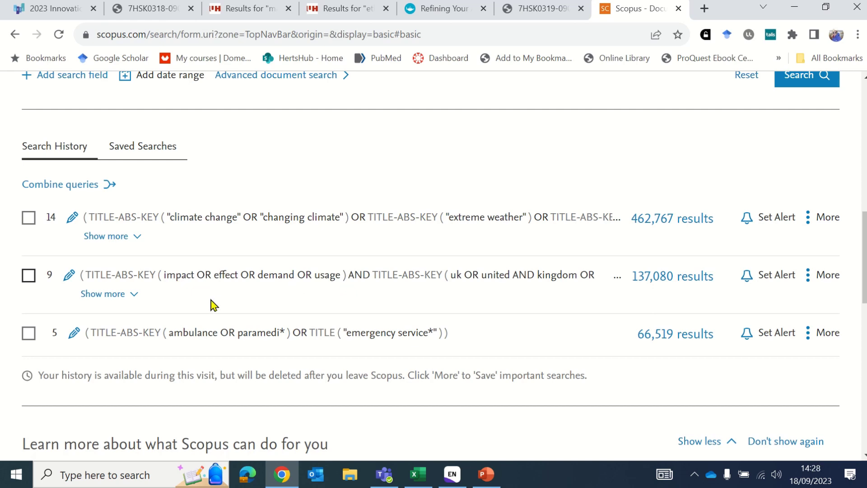
click(28, 334)
click(28, 279)
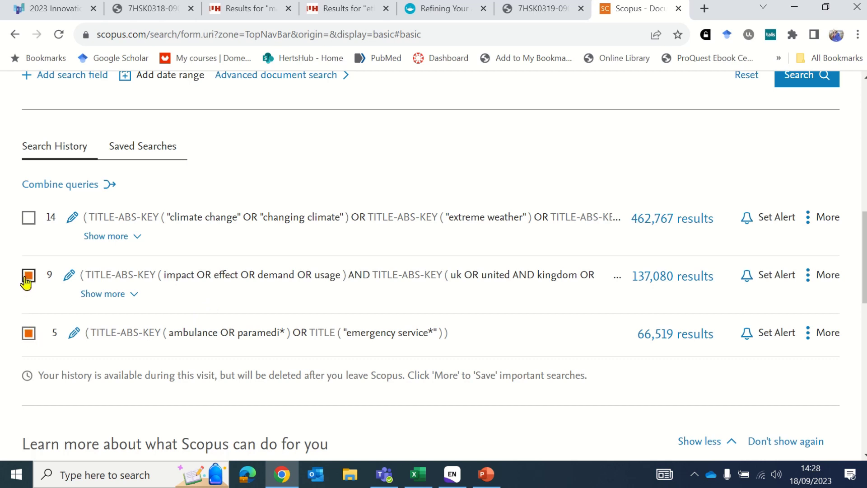
click(28, 218)
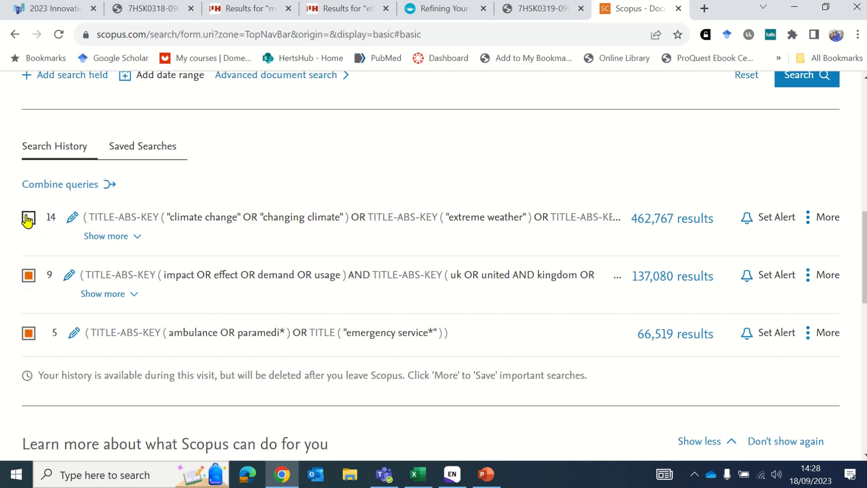
- Combine the ticked searches as 5 AND 9 AND 14 and show the 6 resulting documents
click(75, 187)
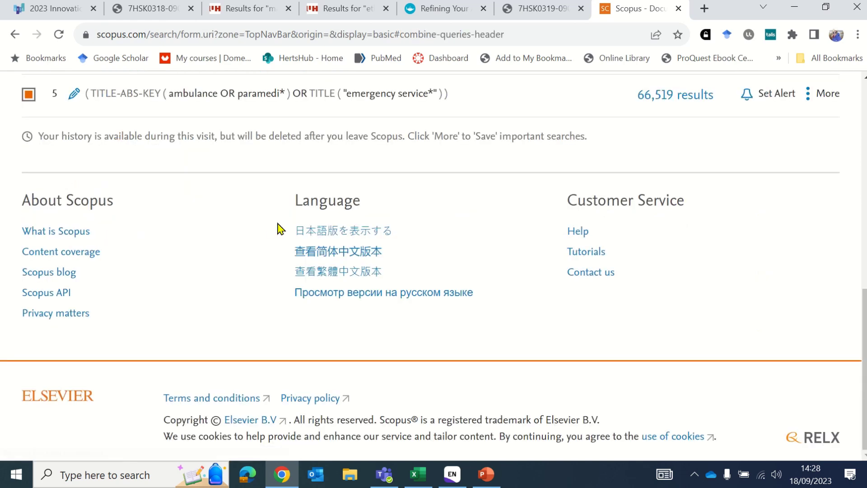
scroll(284, 230, up, 15)
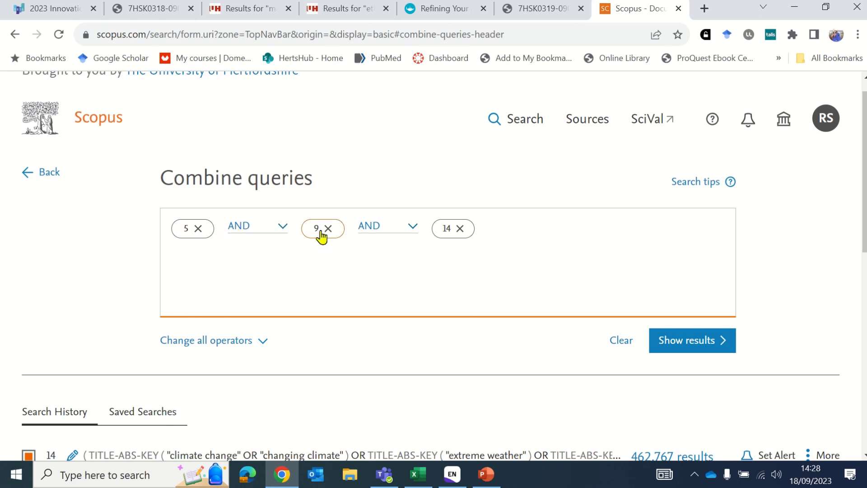
click(712, 343)
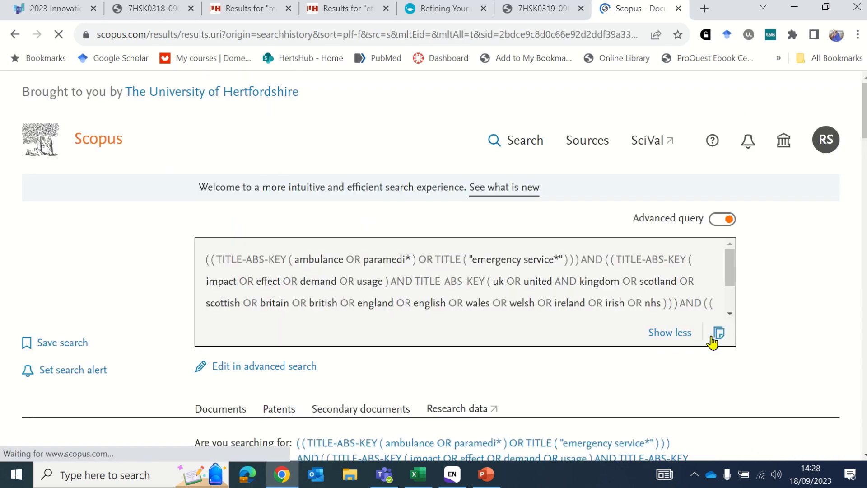
scroll(712, 343, down, 3)
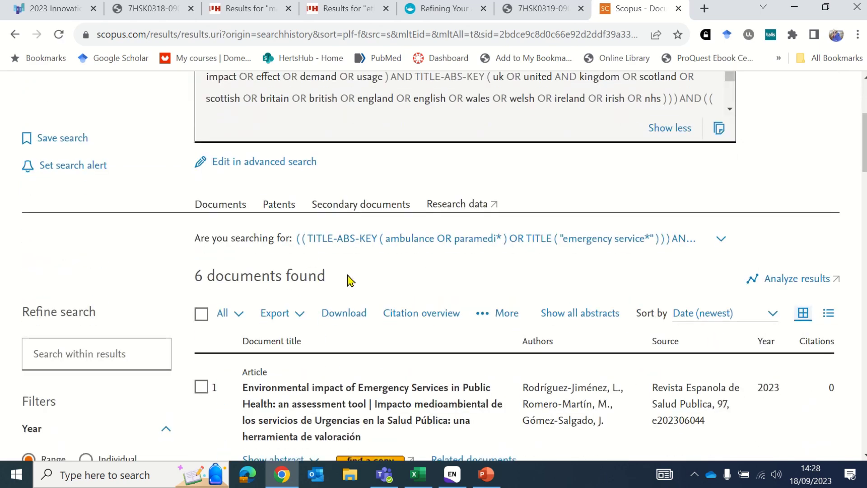
scroll(350, 280, down, 3)
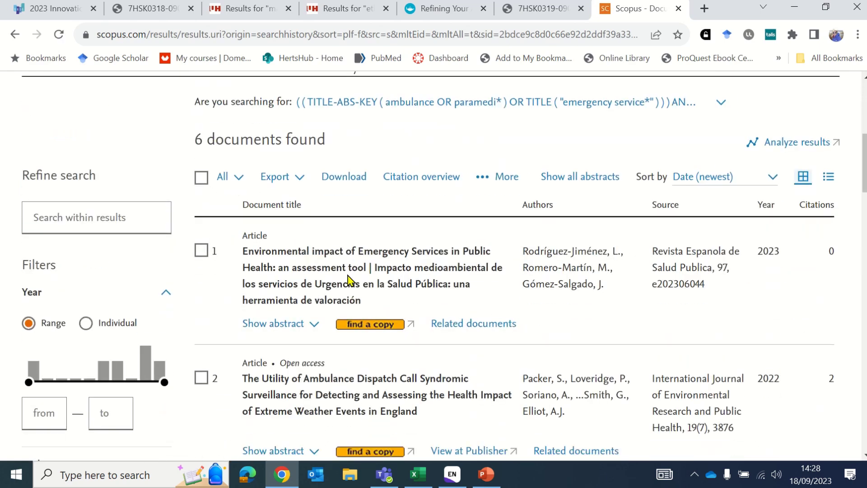
- Open result 2, the 2022 ambulance dispatch surveillance and extreme weather article, and read its record
click(386, 385)
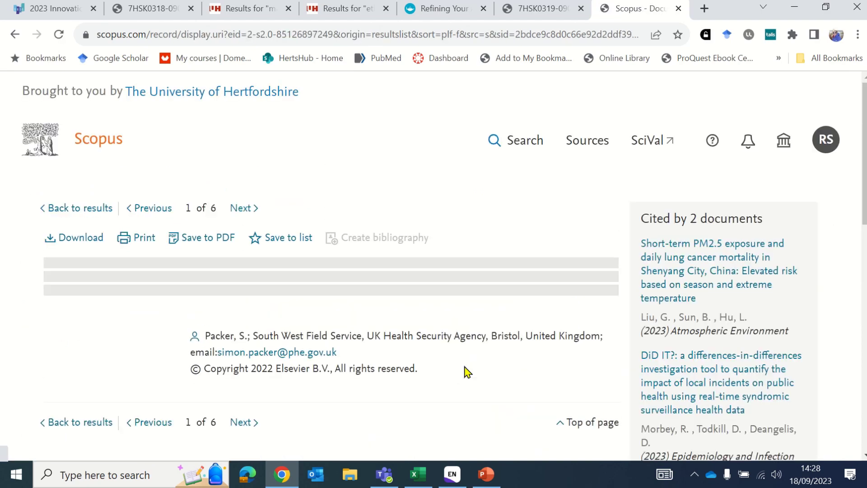
scroll(497, 388, down, 3)
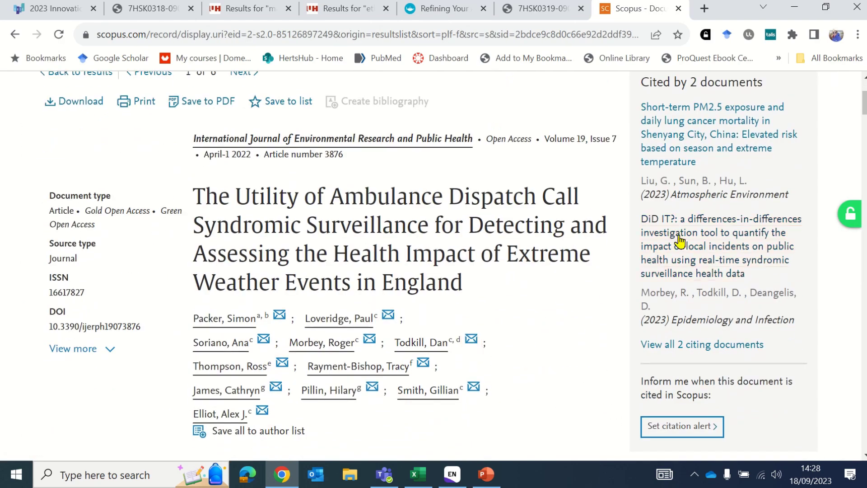
scroll(680, 243, up, 2)
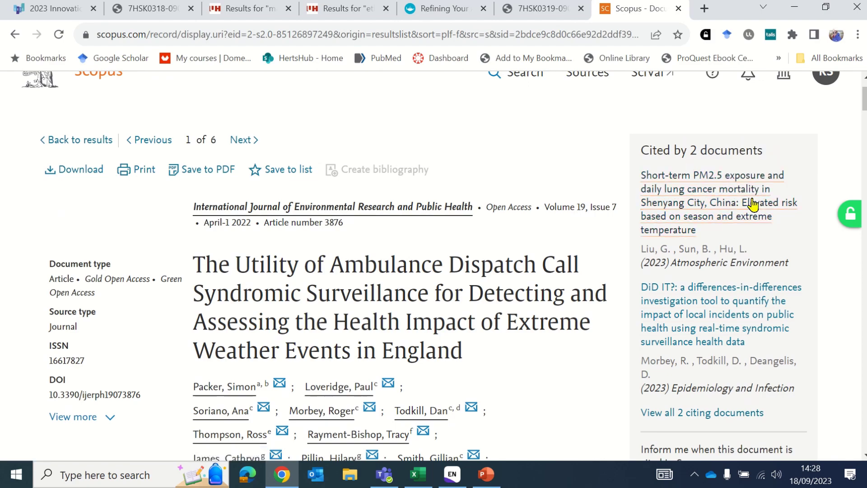
scroll(800, 269, down, 4)
scroll(800, 269, down, 4)
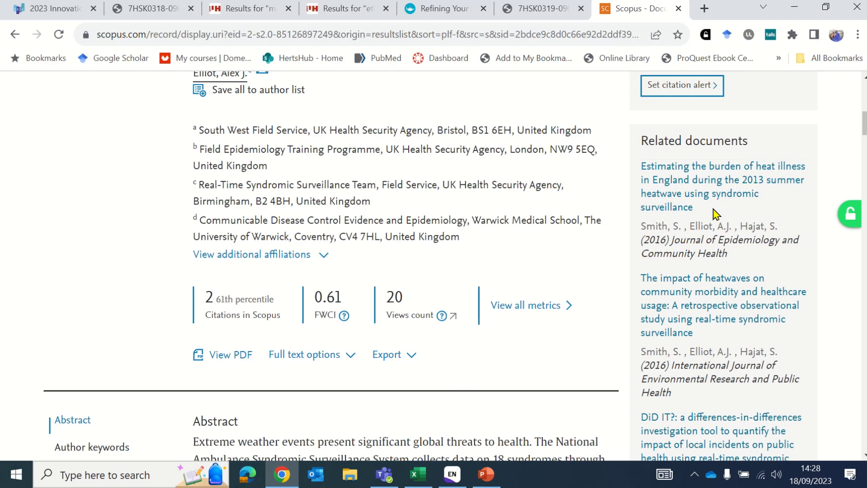
scroll(705, 217, up, 5)
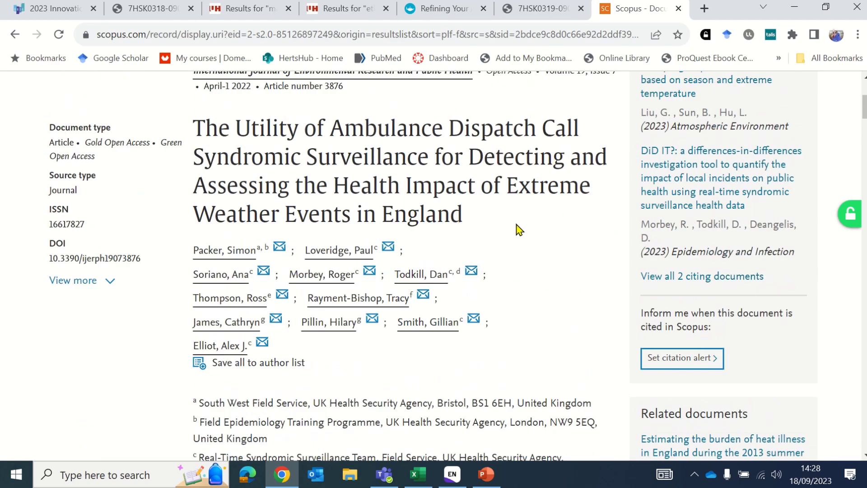